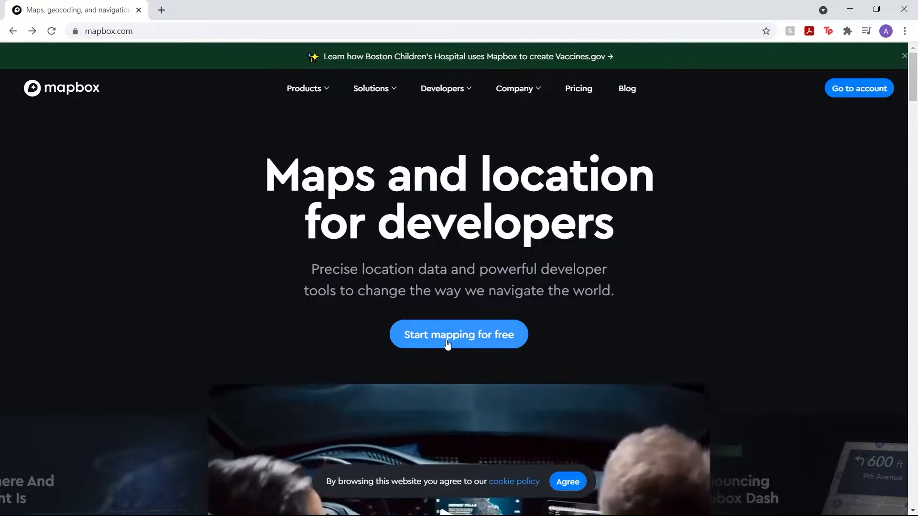
# Step: Go to the Mapbox account page and open Mapbox Studio from there
pyautogui.click(448, 342)
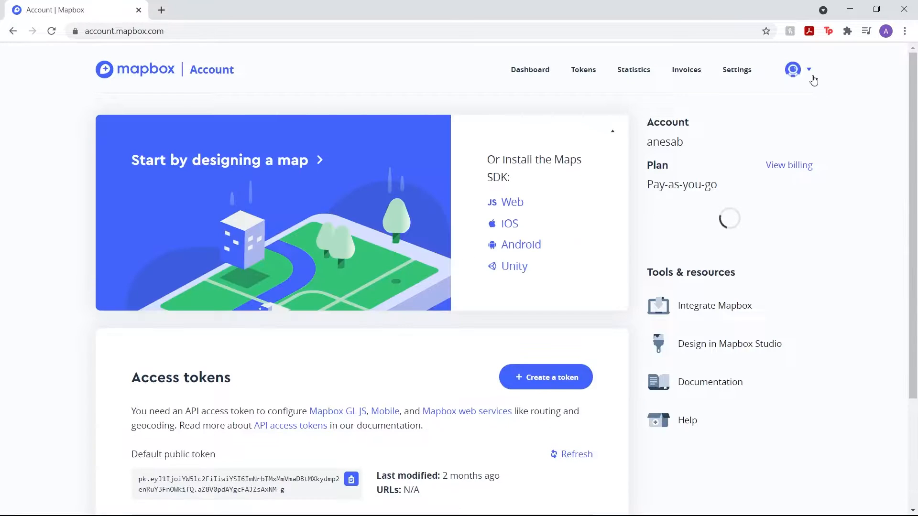
pyautogui.click(807, 71)
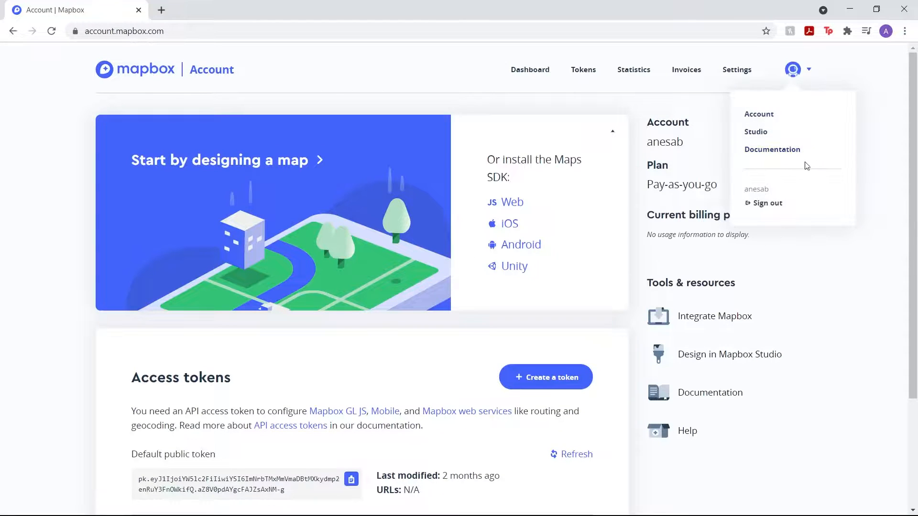
pyautogui.click(756, 134)
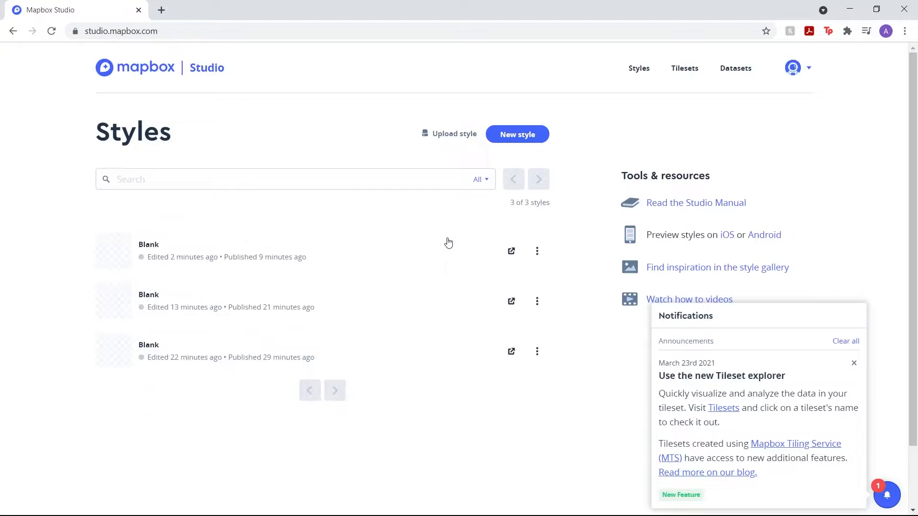
# Step: Create a new map style from the Blank template and open it for customizing
pyautogui.click(521, 137)
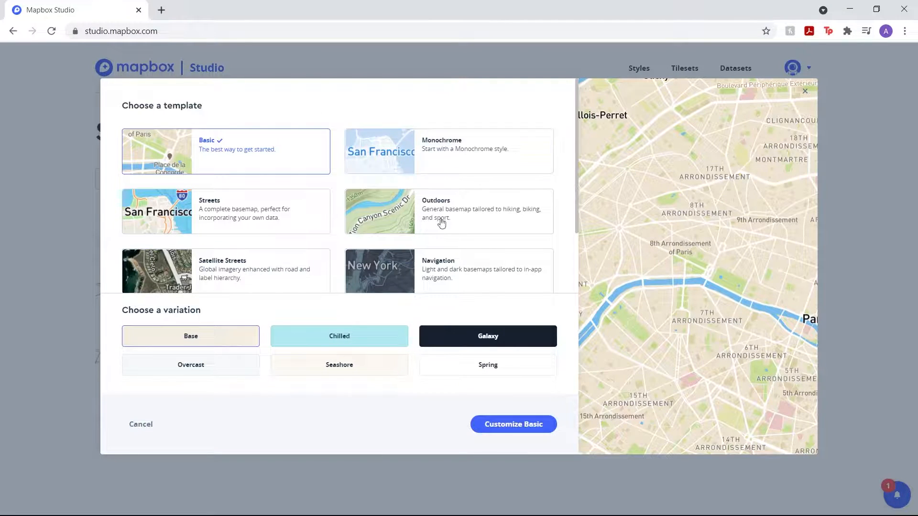
pyautogui.click(423, 269)
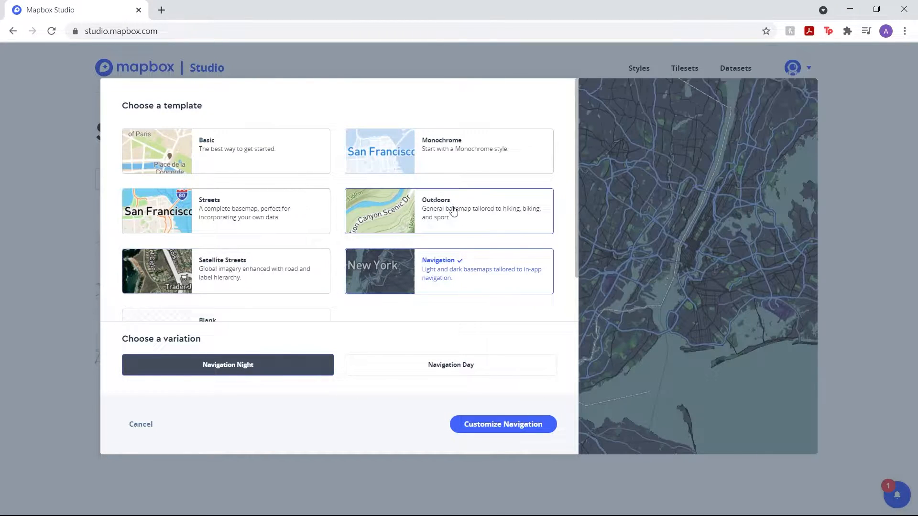
pyautogui.scroll(-1, 459, 191)
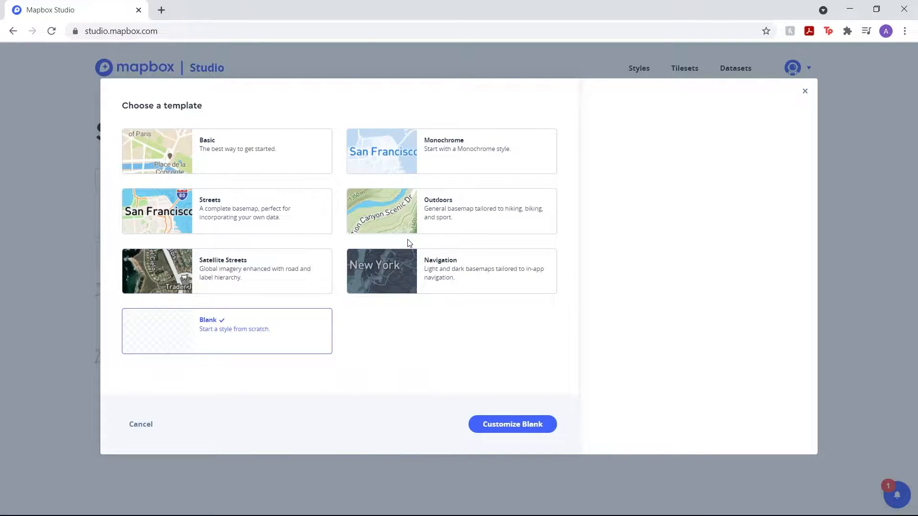
pyautogui.click(503, 431)
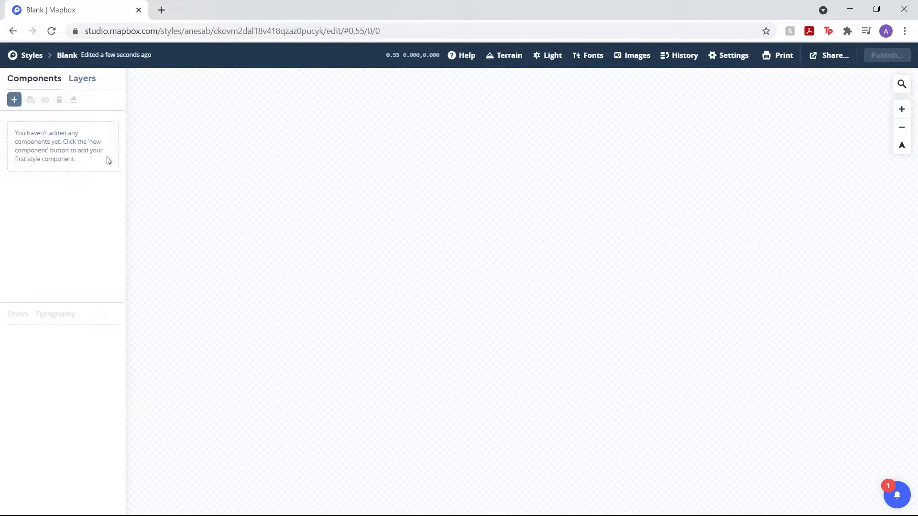
# Step: Add a new layer to the blank style using the waterway data of the Mapbox Streets v8 source
pyautogui.click(89, 84)
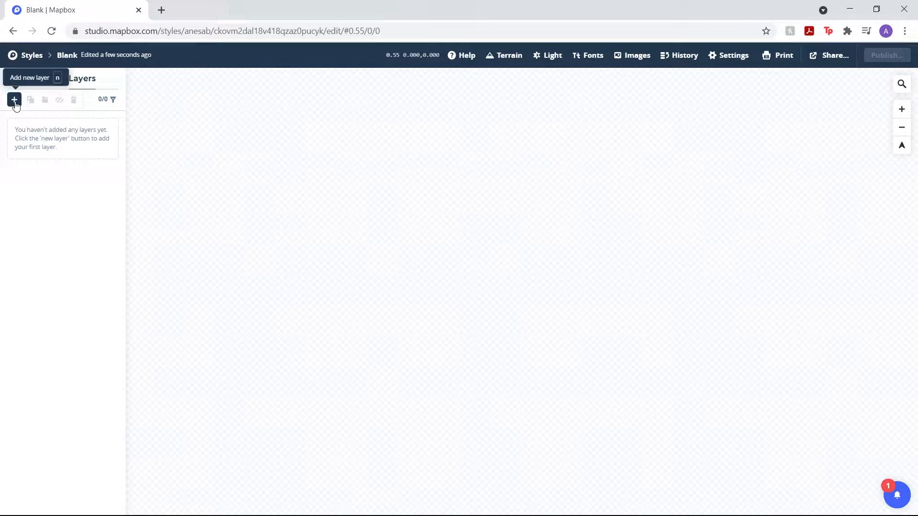
pyautogui.click(15, 100)
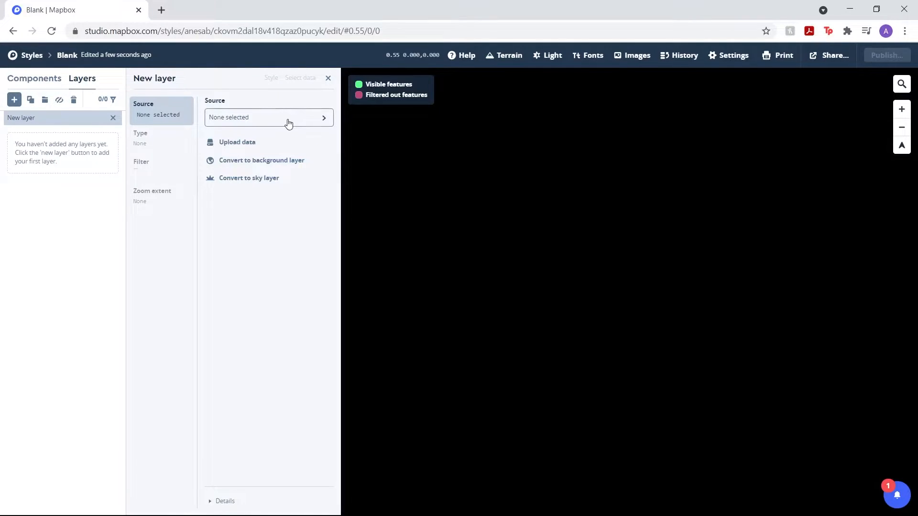
pyautogui.click(242, 119)
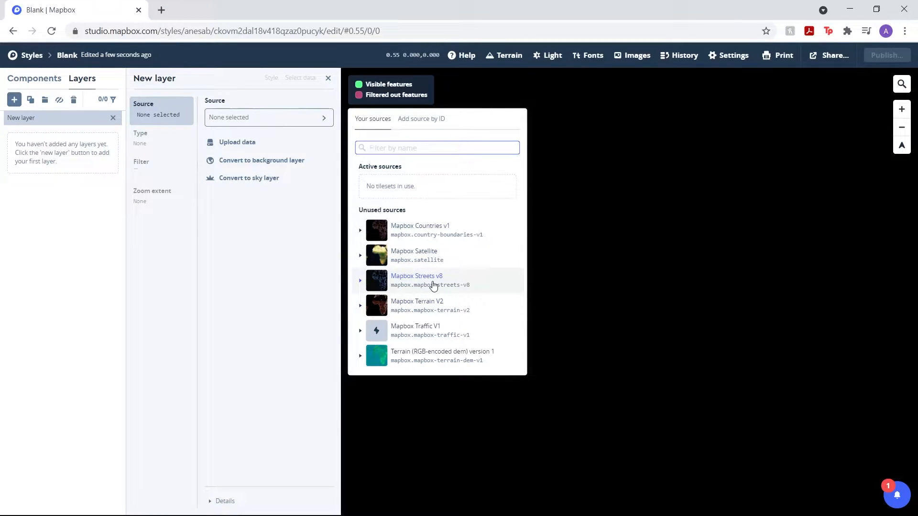
pyautogui.click(434, 285)
pyautogui.scroll(-4, 435, 327)
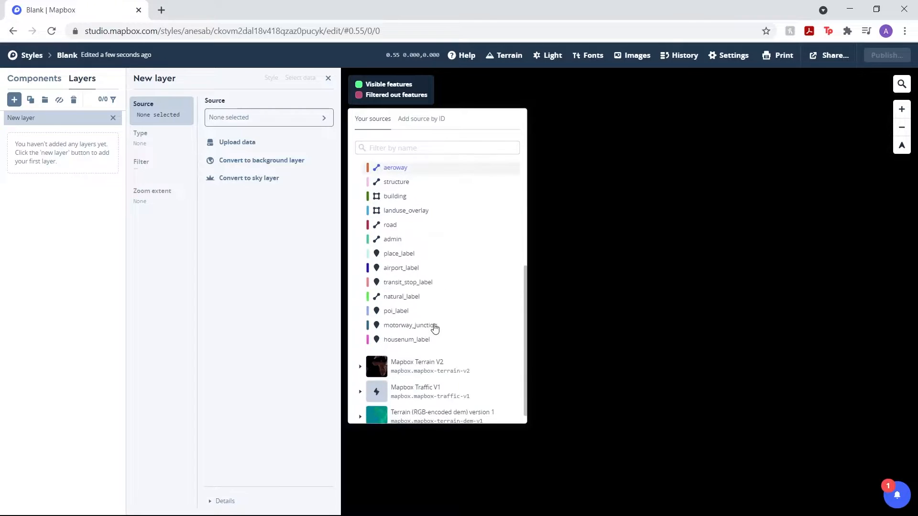
pyautogui.scroll(2, 435, 327)
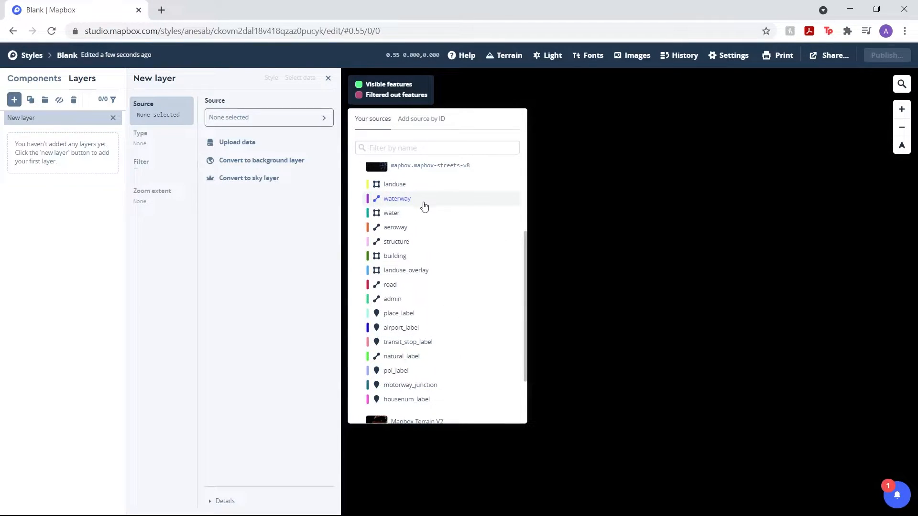
pyautogui.click(408, 202)
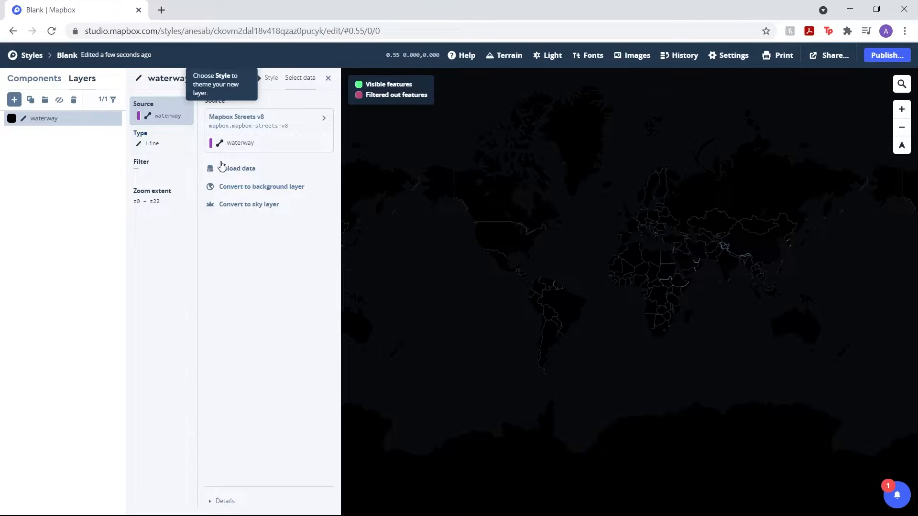
# Step: Style the waterway layer with a light blue line color, hex 80b2ef
pyautogui.click(271, 77)
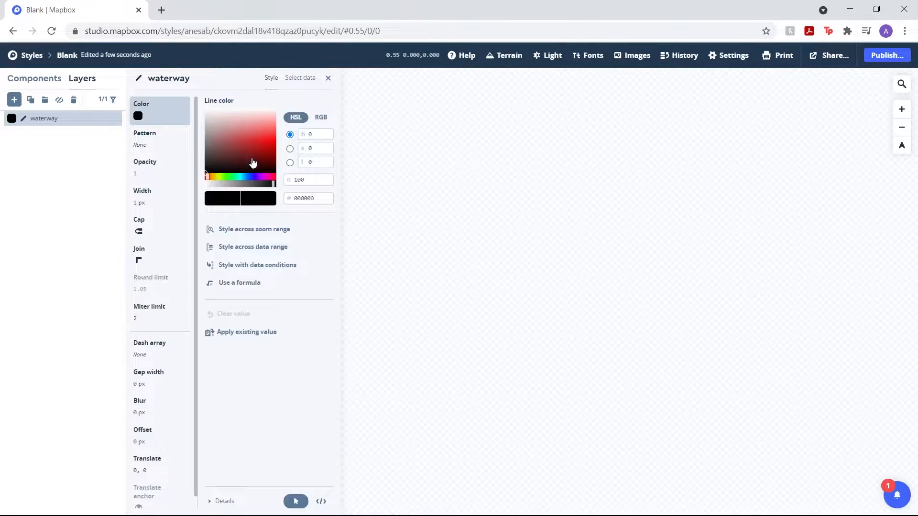
pyautogui.moveTo(257, 173)
pyautogui.mouseDown()
pyautogui.moveTo(267, 177)
pyautogui.moveTo(249, 176)
pyautogui.mouseUp()
pyautogui.click(260, 116)
pyautogui.moveTo(259, 115); pyautogui.dragTo(265, 125)
pyautogui.moveTo(254, 176); pyautogui.dragTo(261, 127)
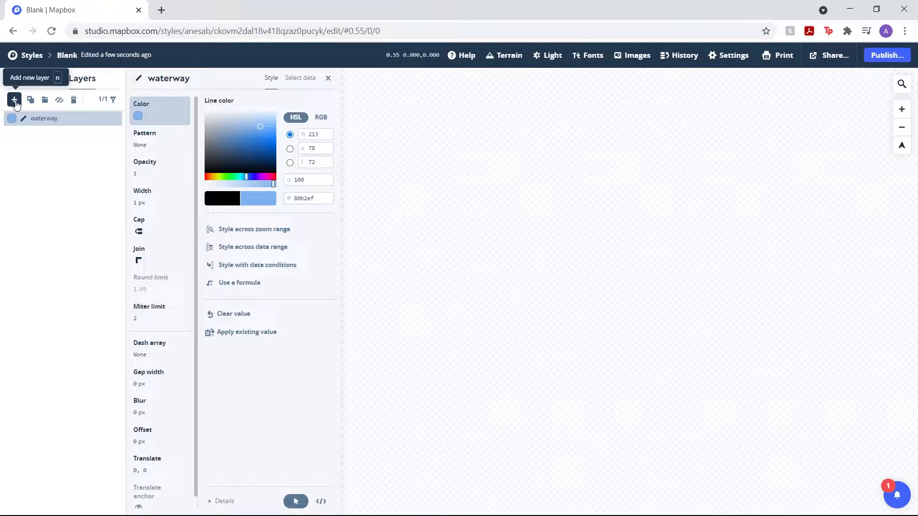
# Step: Add a new layer using the place_label data of the Mapbox Streets v8 source
pyautogui.click(14, 100)
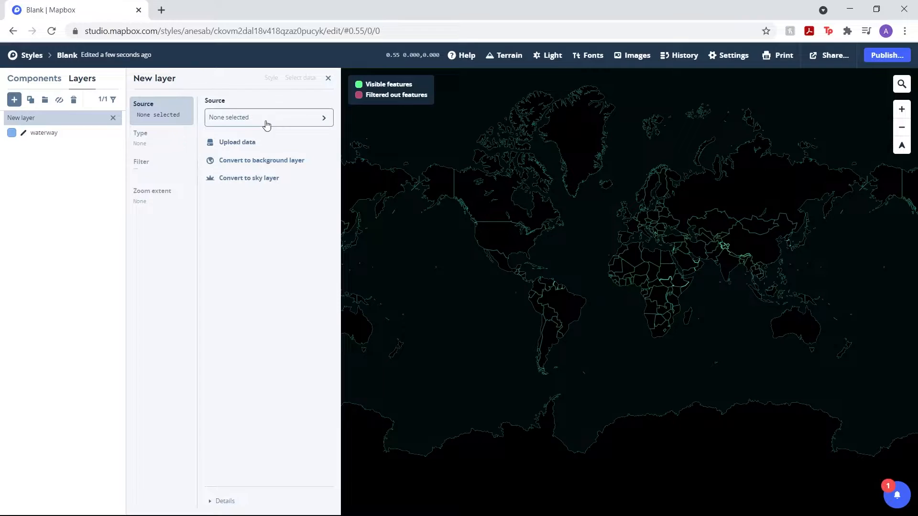
pyautogui.click(247, 122)
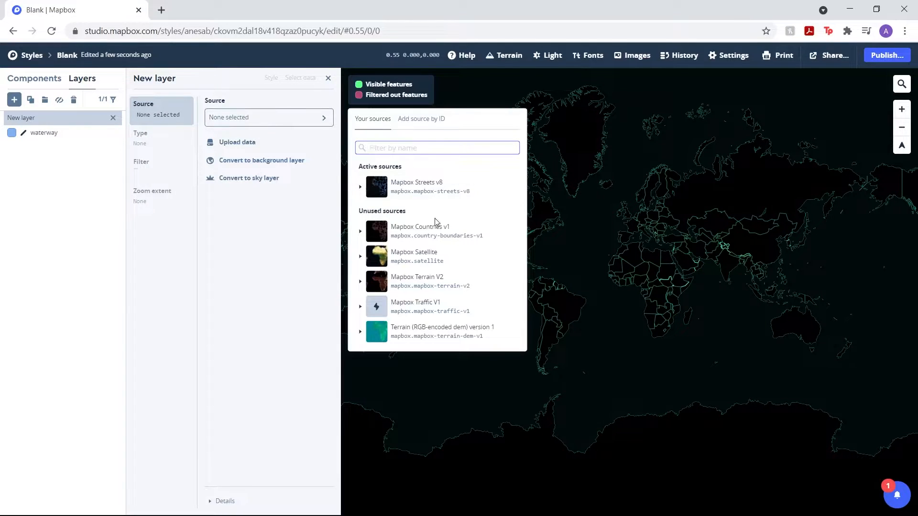
pyautogui.click(441, 199)
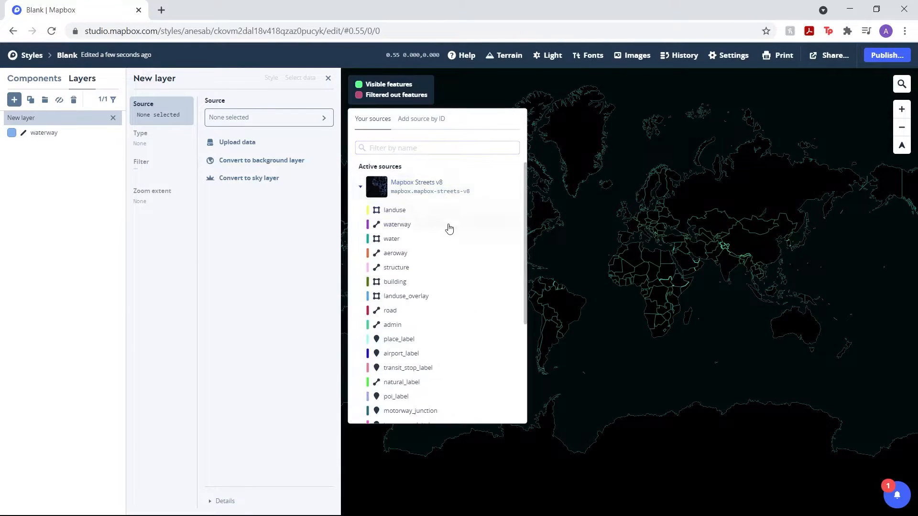
pyautogui.scroll(-3, 448, 367)
pyautogui.scroll(3, 447, 365)
pyautogui.scroll(-3, 436, 330)
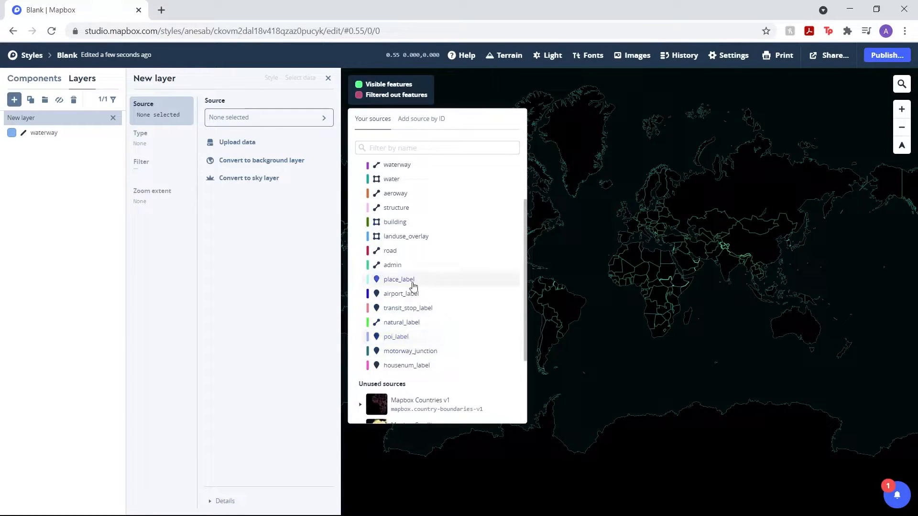
pyautogui.click(399, 280)
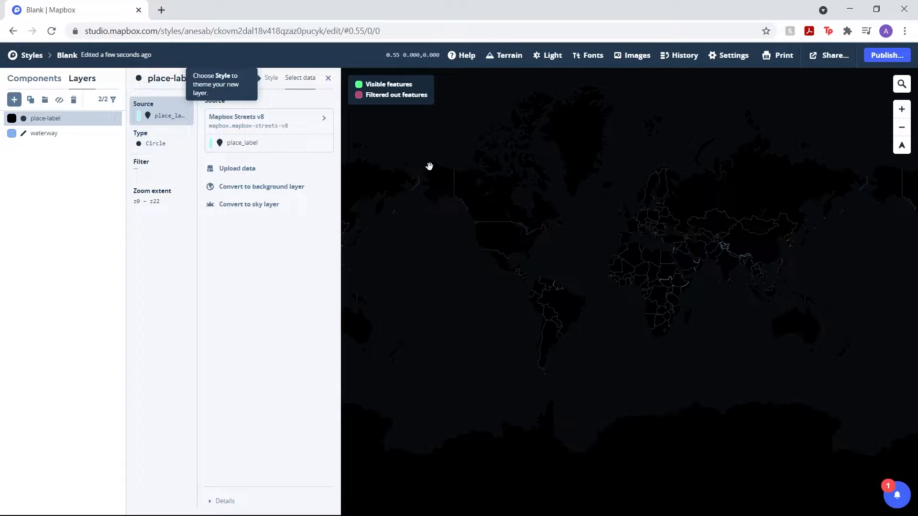
# Step: Change the place-label layer's type to Symbol and use the name data field as its text field
pyautogui.click(146, 143)
pyautogui.click(233, 235)
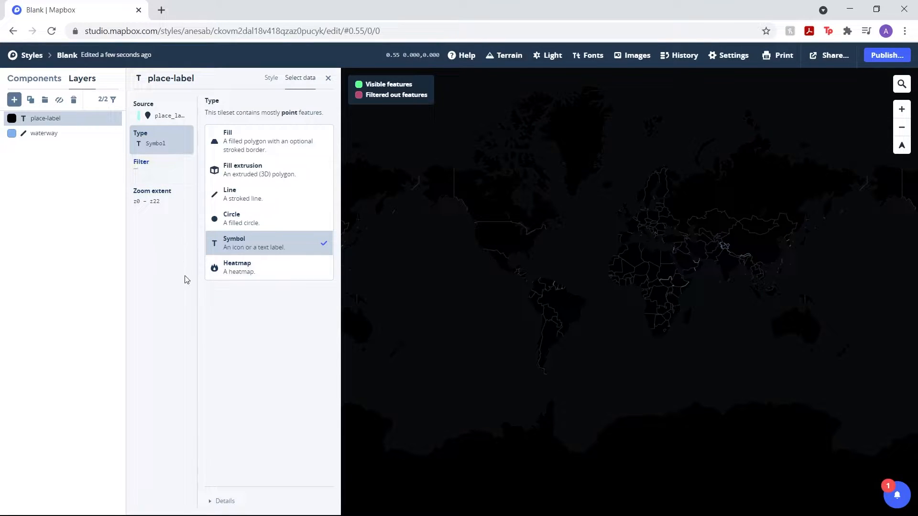
pyautogui.click(271, 78)
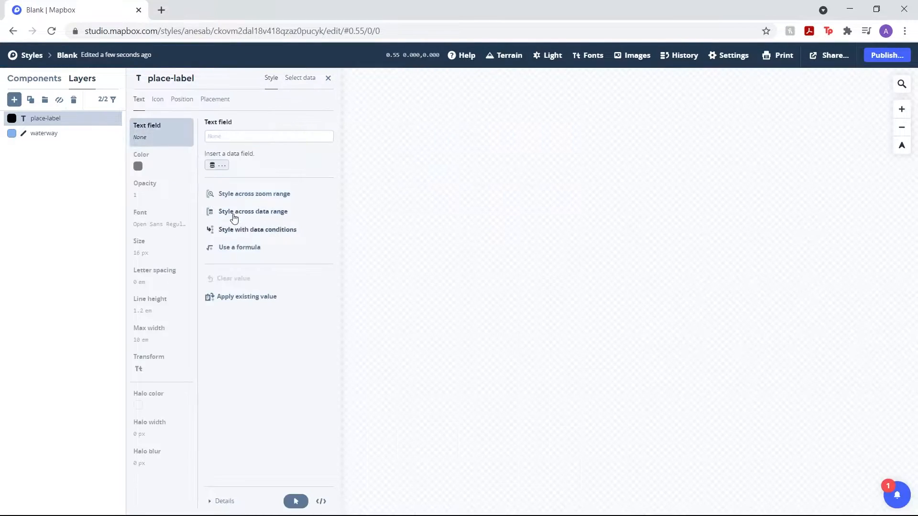
pyautogui.click(220, 170)
pyautogui.scroll(-2, 297, 267)
pyautogui.scroll(-2, 296, 267)
pyautogui.scroll(2, 293, 262)
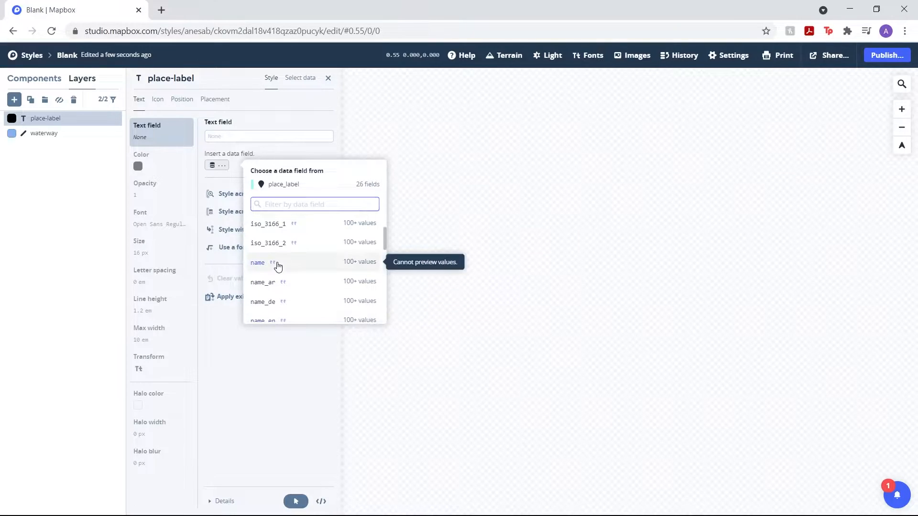
pyautogui.click(276, 263)
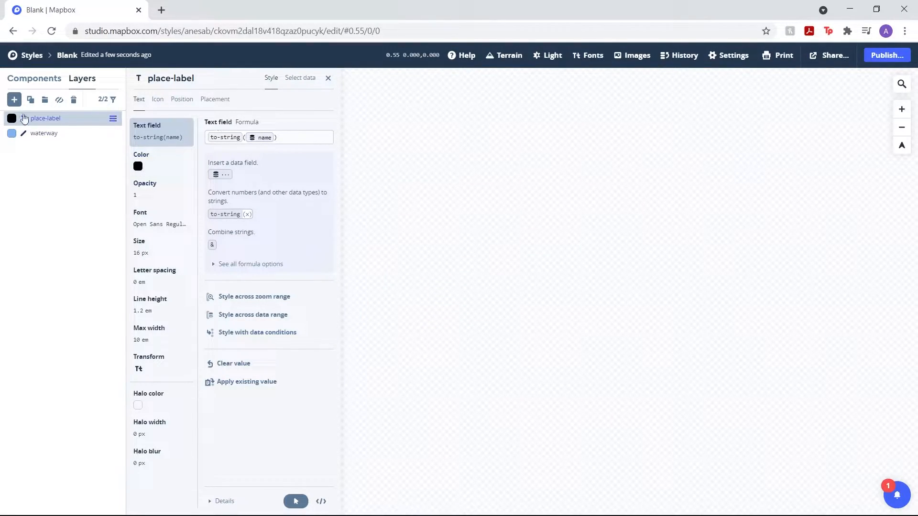
# Step: Add a new layer using the transit_stop_label data of the Mapbox Streets v8 source
pyautogui.click(14, 101)
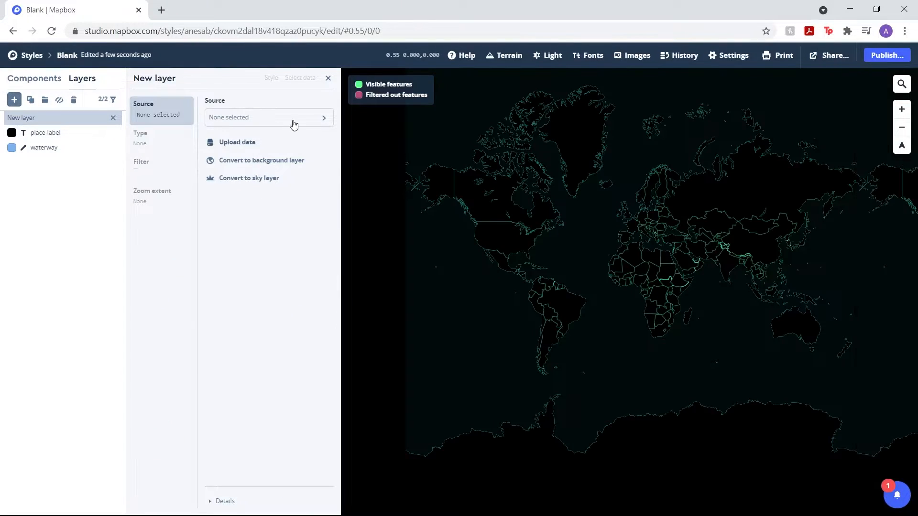
pyautogui.click(282, 118)
pyautogui.click(428, 193)
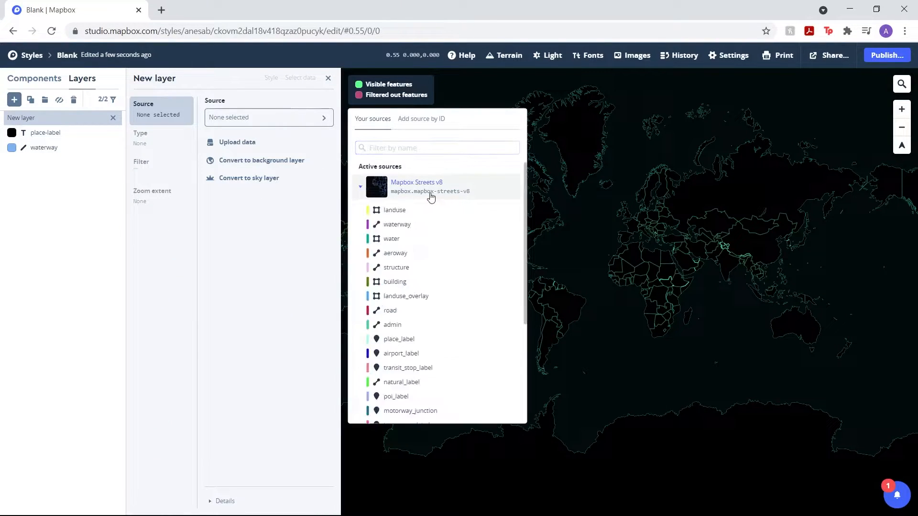
pyautogui.scroll(-1, 442, 240)
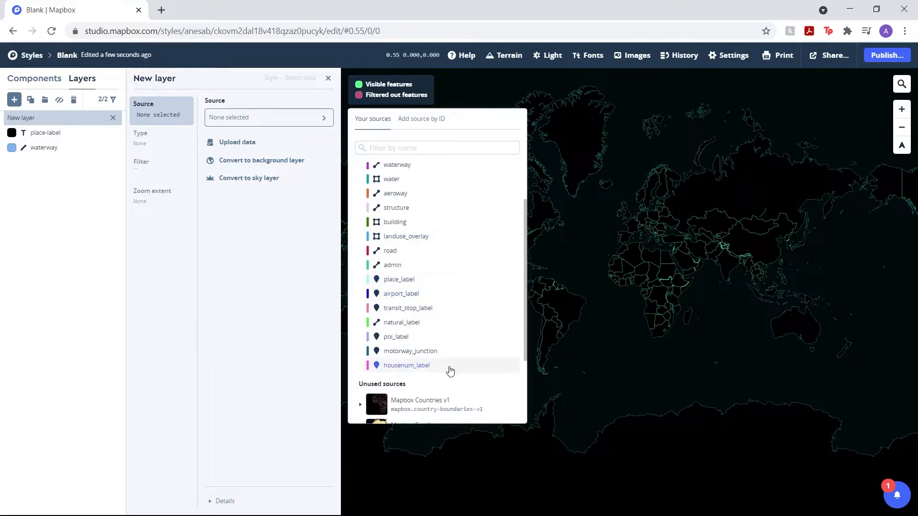
pyautogui.click(428, 308)
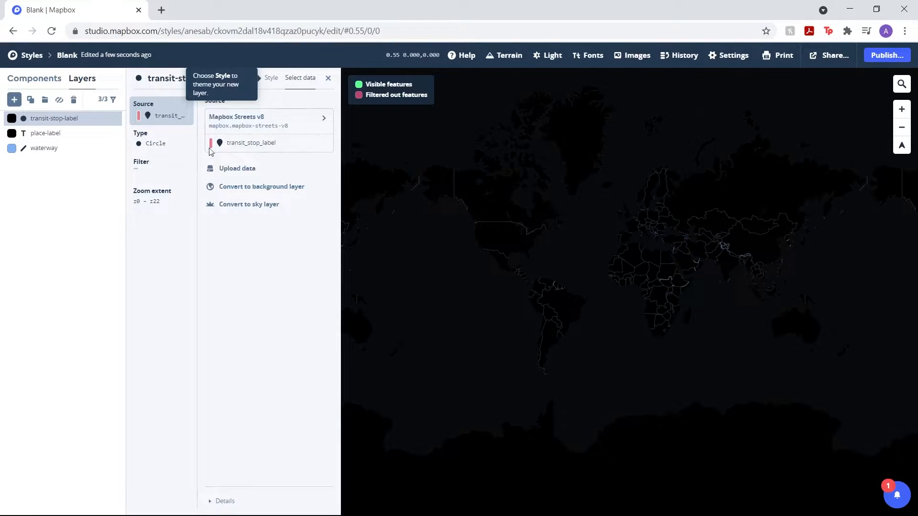
# Step: Set the transit-stop-label layer's circle color to a strong blue, hex 3844e0
pyautogui.click(271, 78)
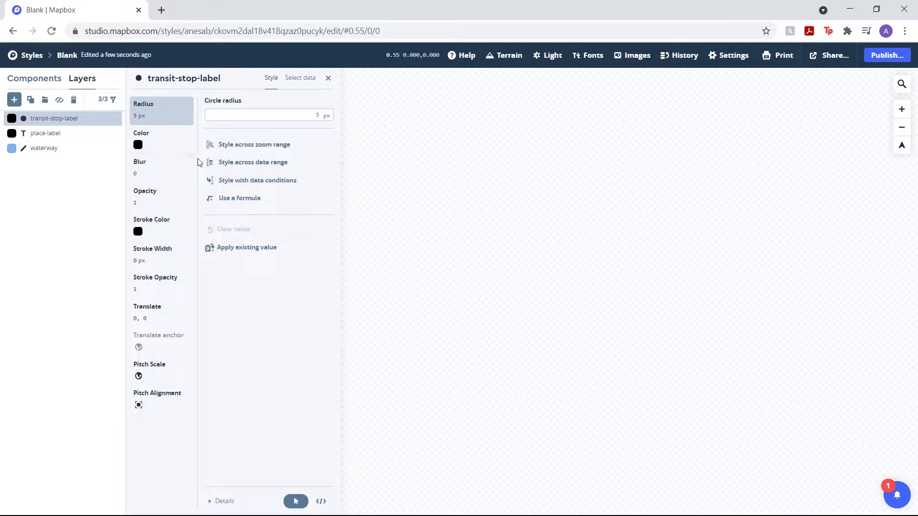
pyautogui.click(139, 145)
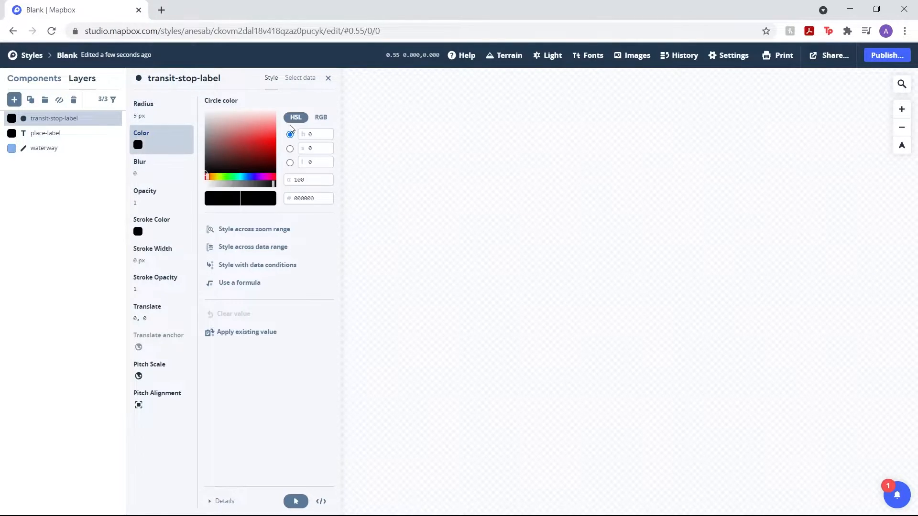
pyautogui.moveTo(242, 178); pyautogui.dragTo(252, 178)
pyautogui.moveTo(260, 144); pyautogui.dragTo(257, 137)
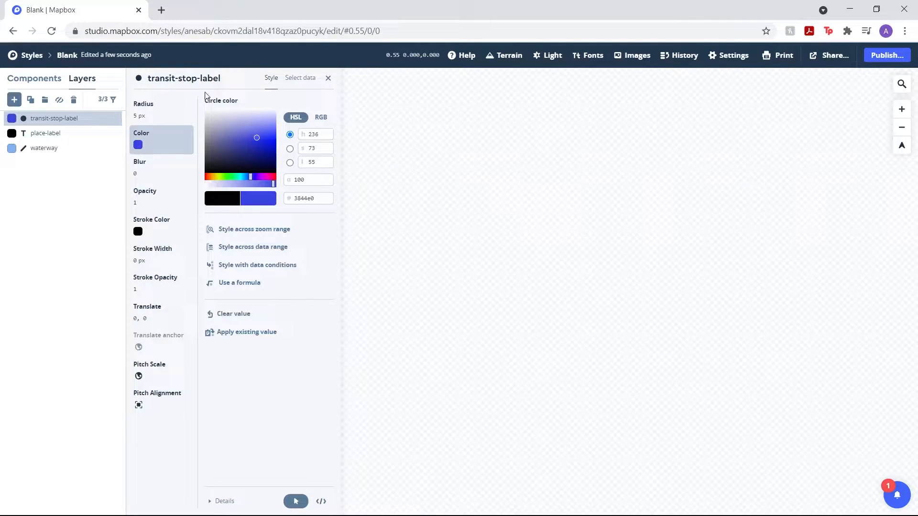
# Step: Add a new layer using the landuse_overlay data of the Mapbox Streets v8 source
pyautogui.click(14, 99)
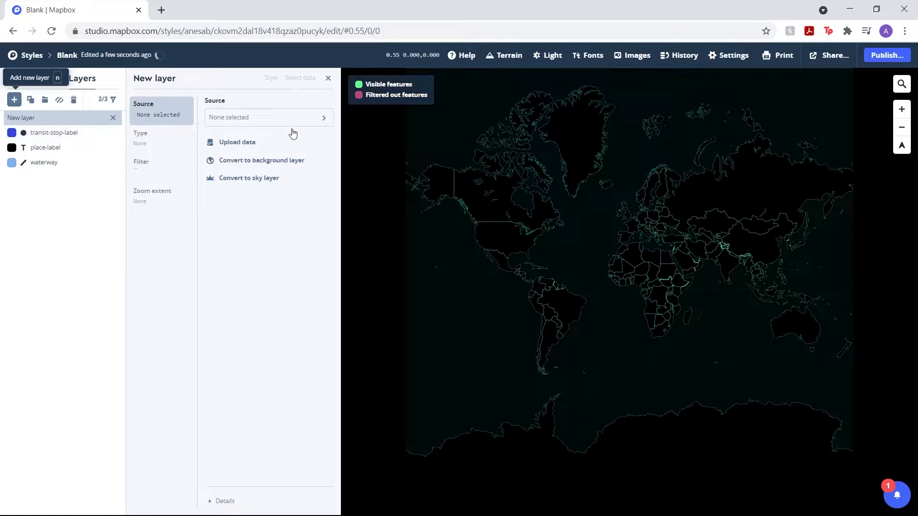
pyautogui.click(290, 125)
pyautogui.click(422, 196)
pyautogui.scroll(-2, 435, 282)
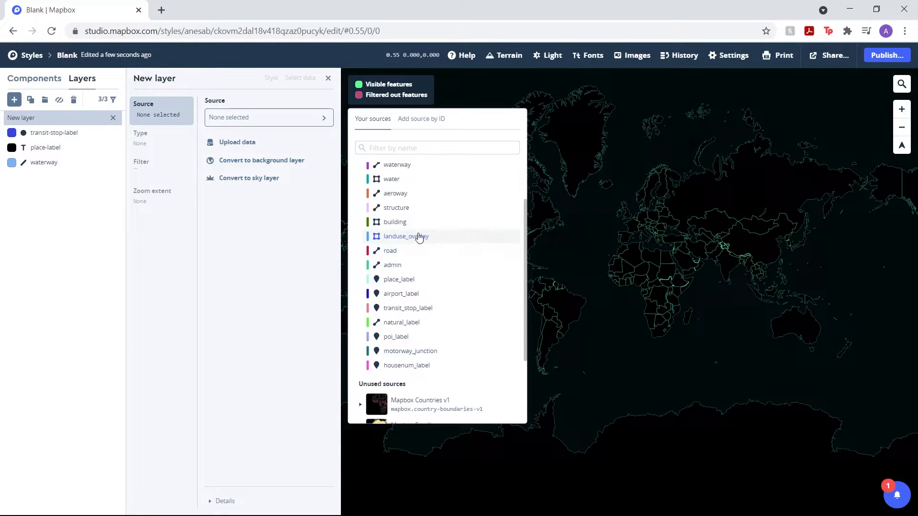
pyautogui.click(403, 237)
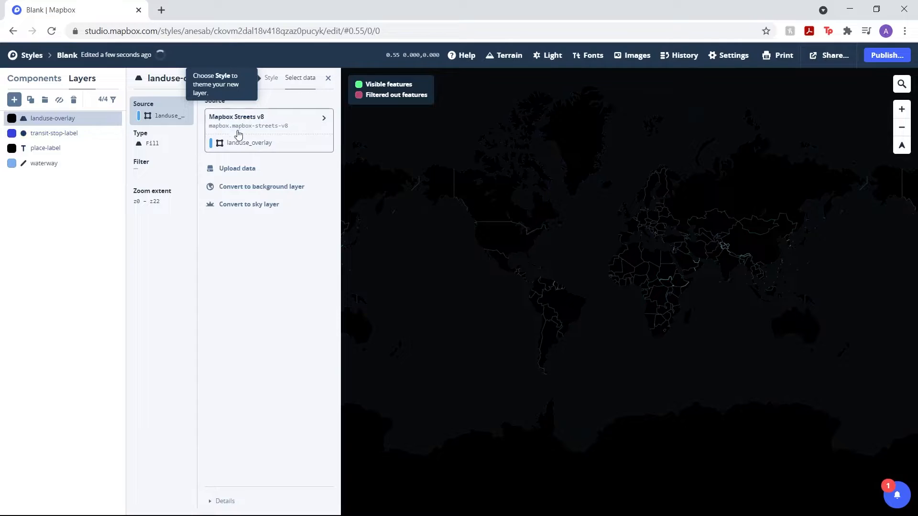
# Step: Set the landuse-overlay layer's fill color to a bright red, hex ea1a1a
pyautogui.click(271, 77)
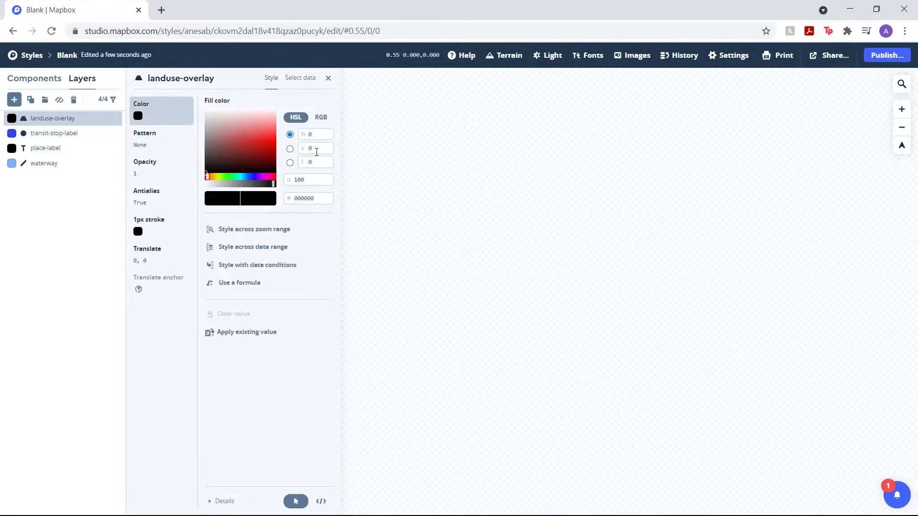
pyautogui.moveTo(249, 154); pyautogui.dragTo(262, 139)
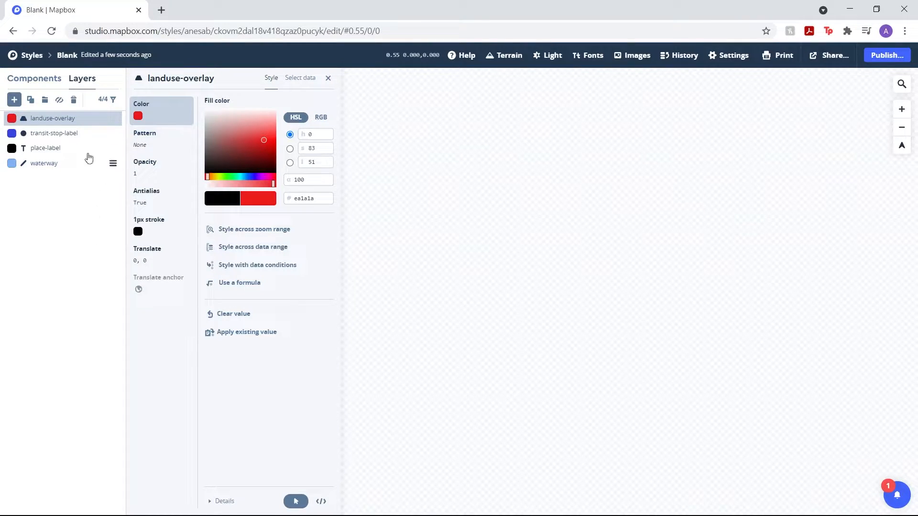
# Step: Add a new layer using the road data of the Mapbox Streets v8 source
pyautogui.click(15, 100)
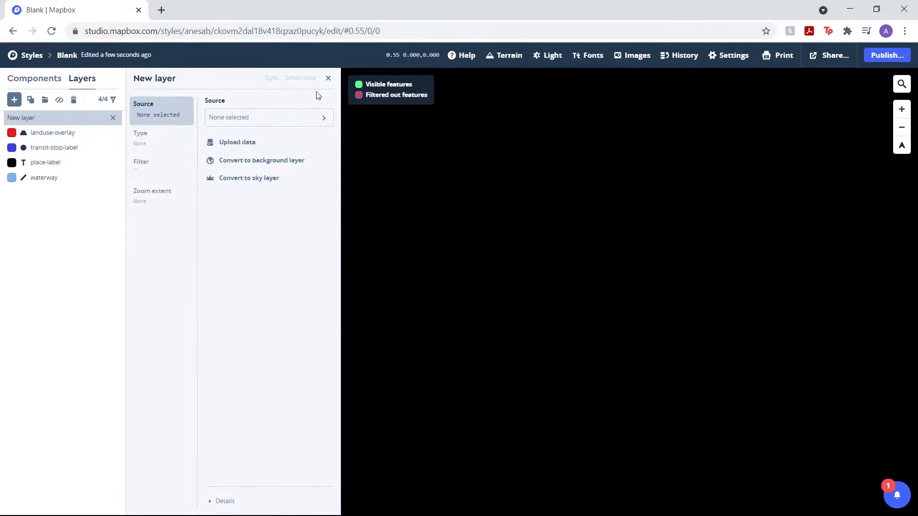
pyautogui.click(322, 123)
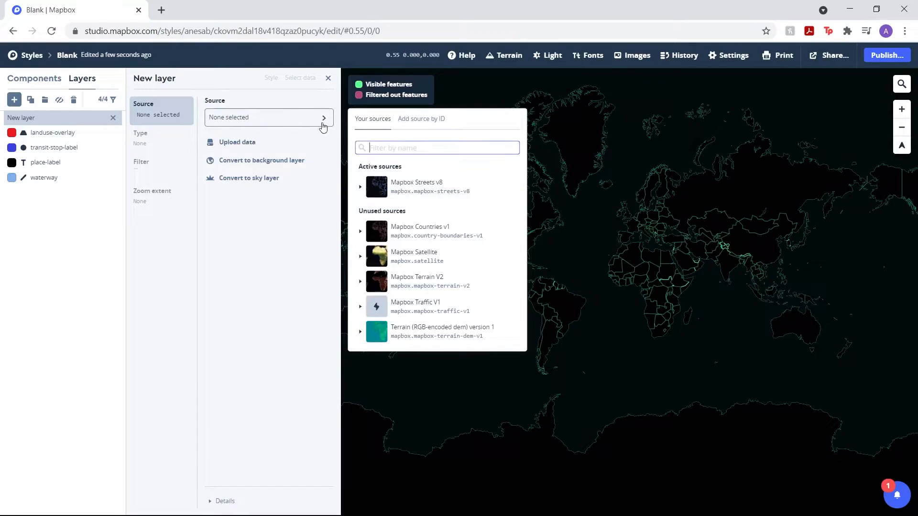
pyautogui.click(420, 193)
pyautogui.scroll(-1, 420, 258)
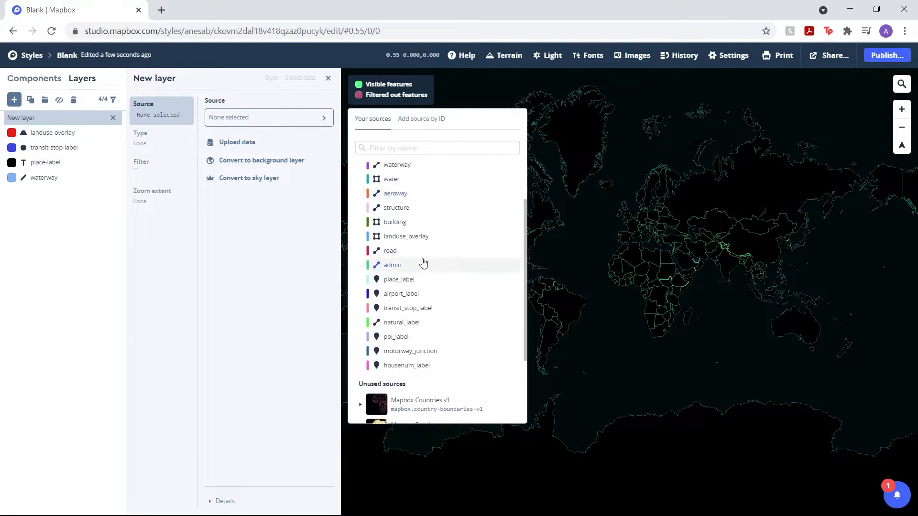
pyautogui.scroll(1, 415, 268)
pyautogui.scroll(-1, 414, 279)
pyautogui.click(392, 250)
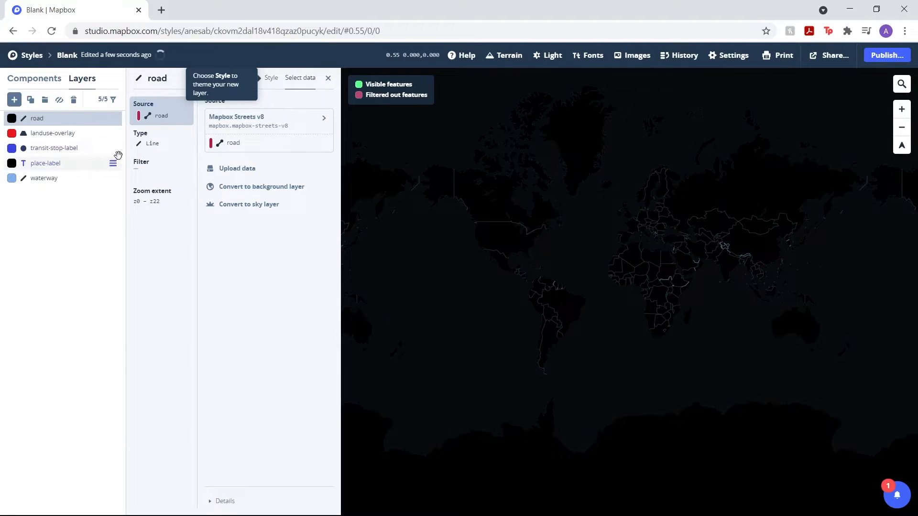
# Step: Set the road layer's line color to a dark gray, hex 4d4d4d
pyautogui.click(271, 79)
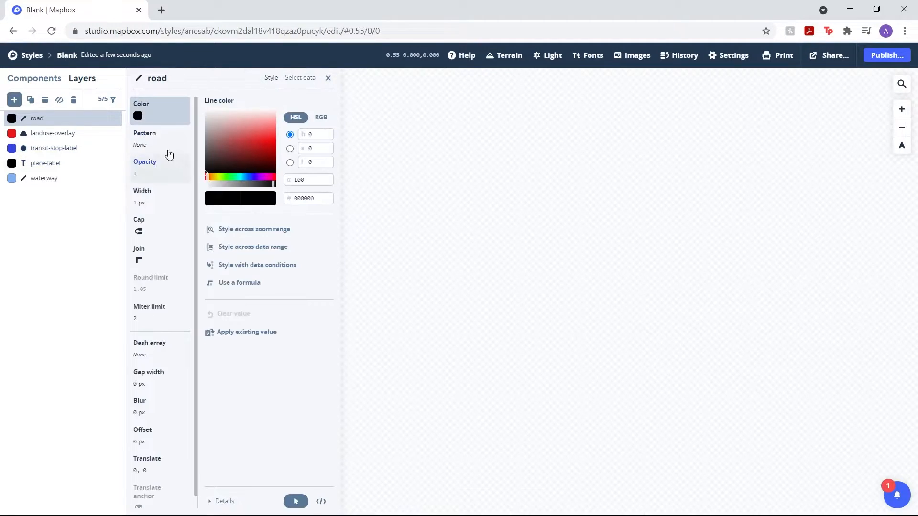
pyautogui.moveTo(208, 144); pyautogui.dragTo(205, 153)
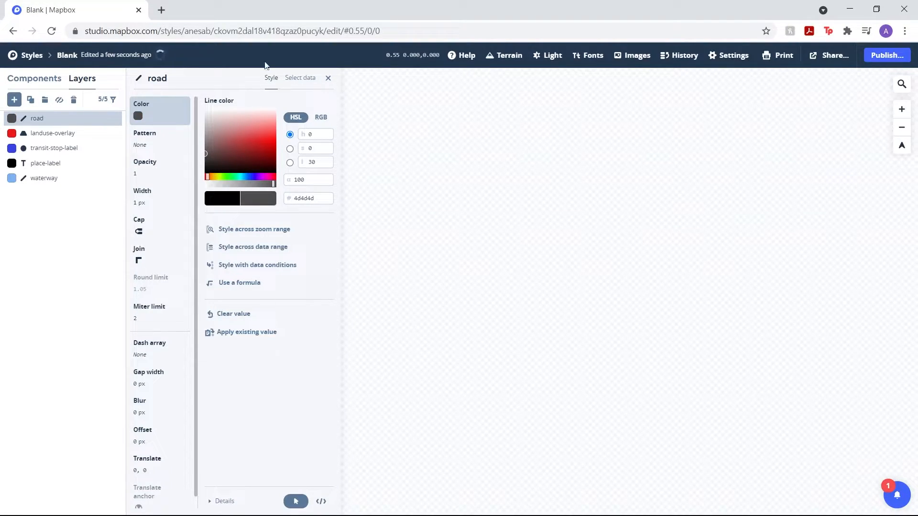
# Step: Add a new layer using the building data of the Mapbox Streets v8 source
pyautogui.click(14, 100)
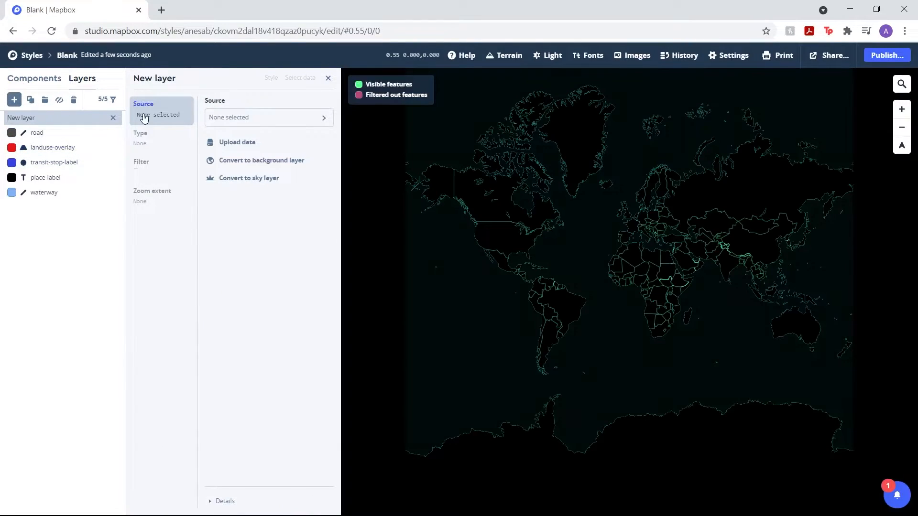
pyautogui.click(222, 117)
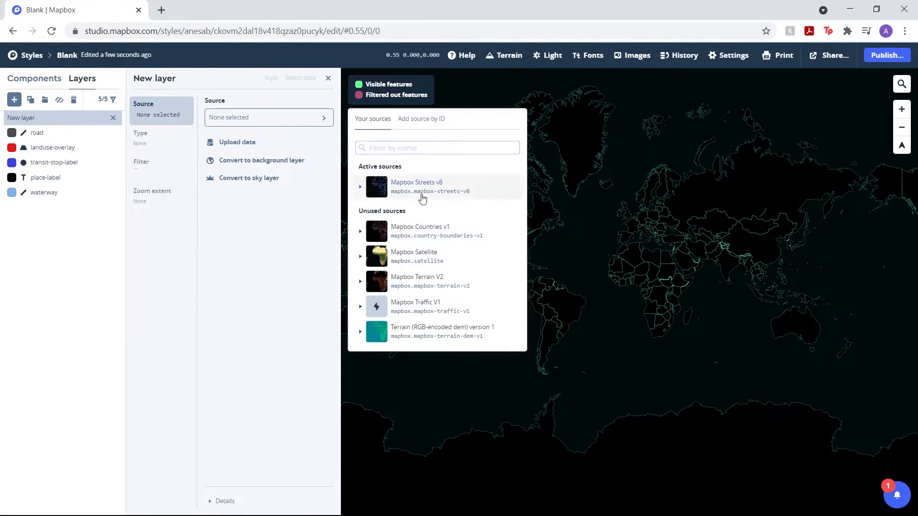
pyautogui.click(422, 198)
pyautogui.scroll(-1, 431, 266)
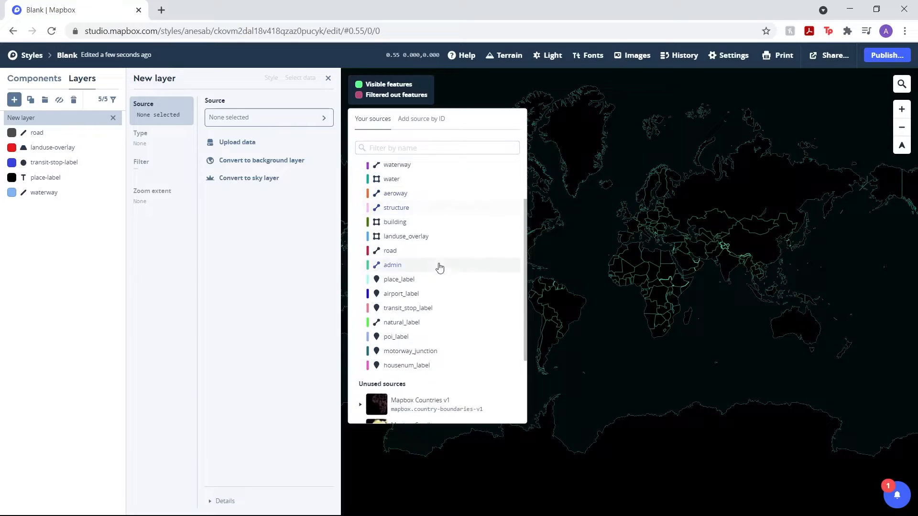
pyautogui.click(427, 223)
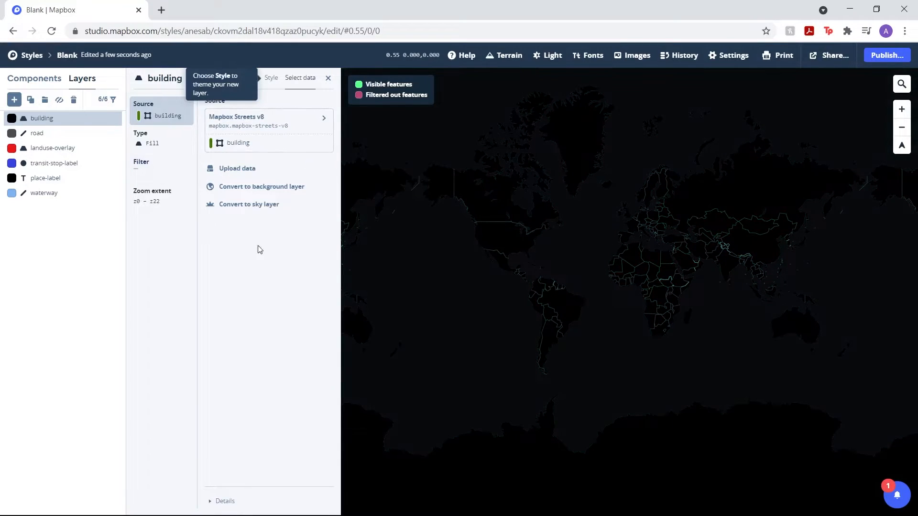
# Step: Search the map for Mariby and go to Maribyrnong, Victoria, Australia
pyautogui.moveTo(911, 86)
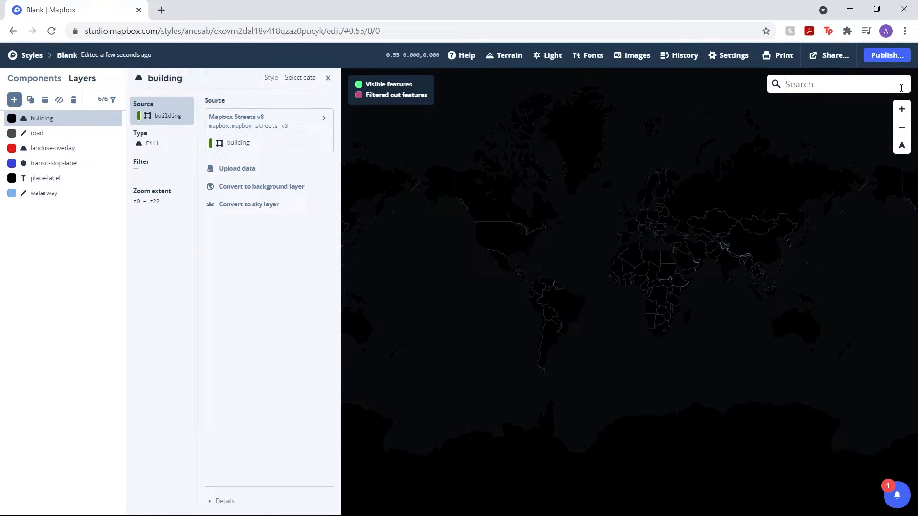
pyautogui.write('Ma')
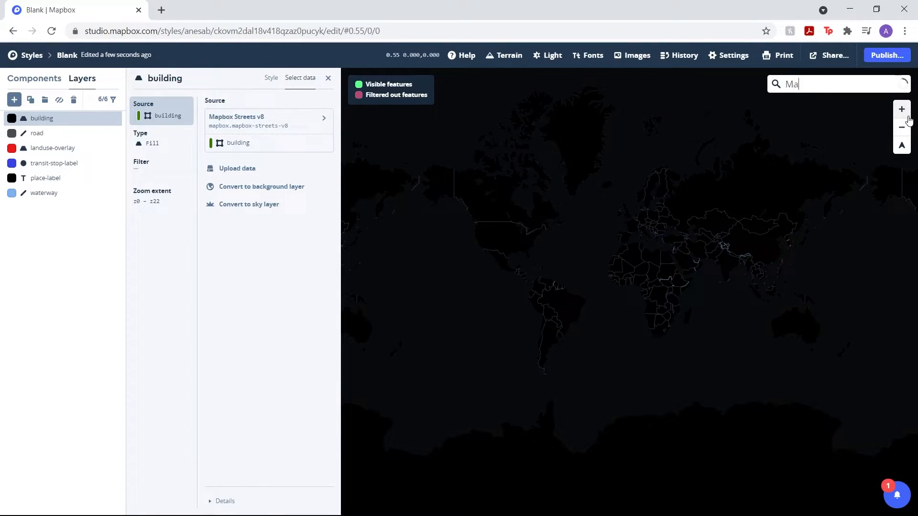
pyautogui.write('riby')
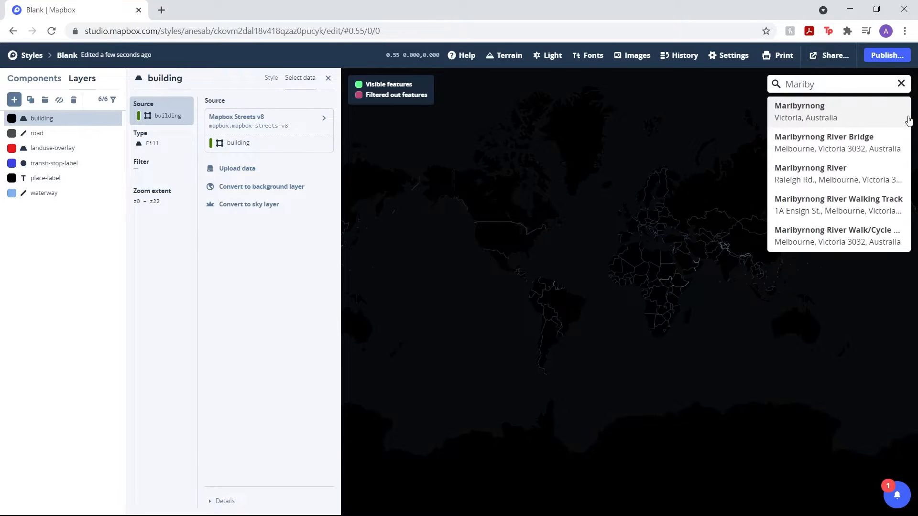
pyautogui.click(808, 114)
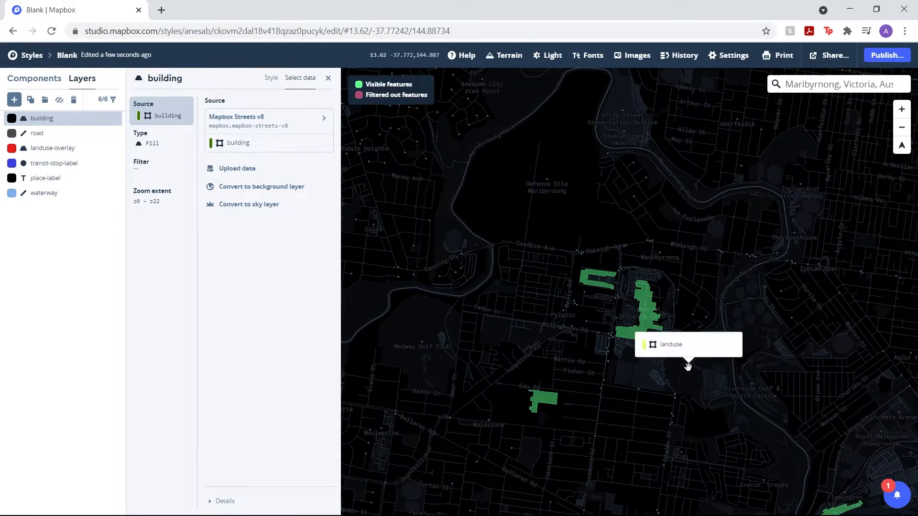
# Step: Examine the building footprints around Maribyrnong's shopping centre and nearby streets at several zoom levels
pyautogui.scroll(4, 667, 350)
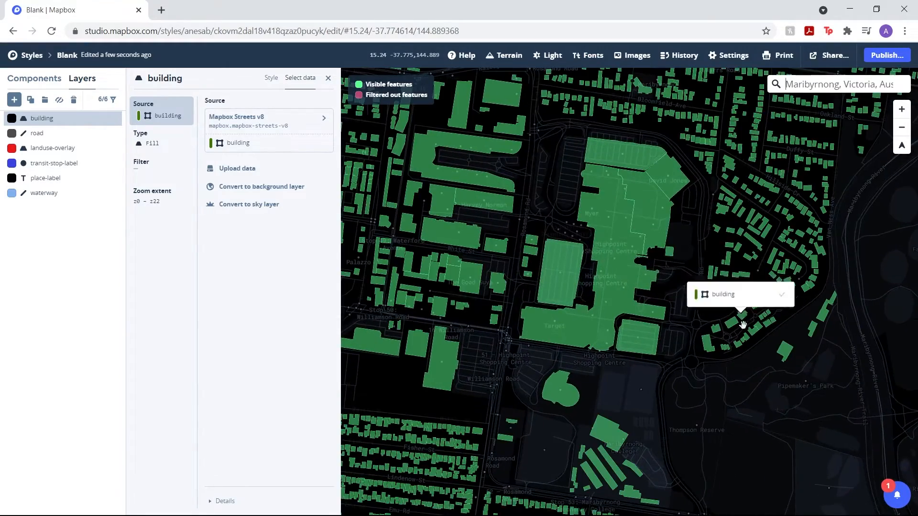
pyautogui.scroll(1, 788, 375)
pyautogui.moveTo(782, 369); pyautogui.dragTo(722, 334)
pyautogui.scroll(3, 705, 292)
pyautogui.scroll(-2, 704, 293)
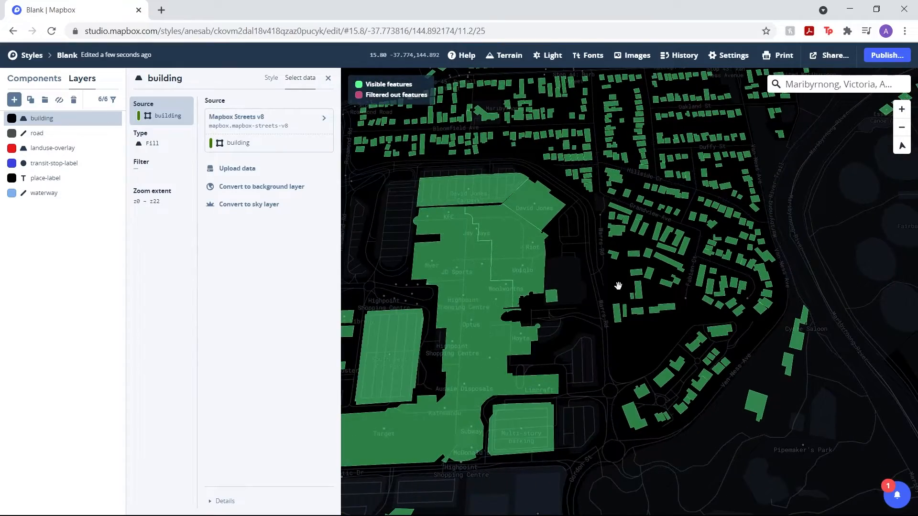
pyautogui.scroll(-3, 620, 290)
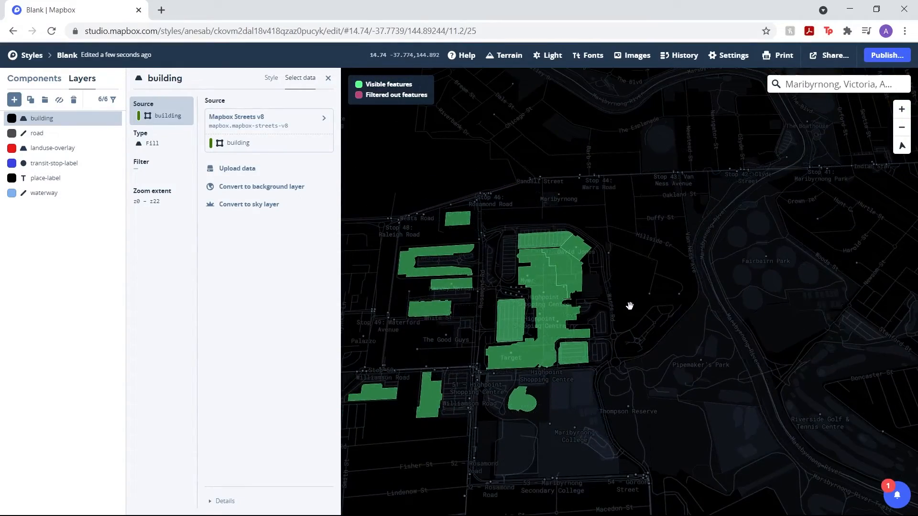
pyautogui.scroll(-2, 643, 277)
pyautogui.scroll(4, 645, 329)
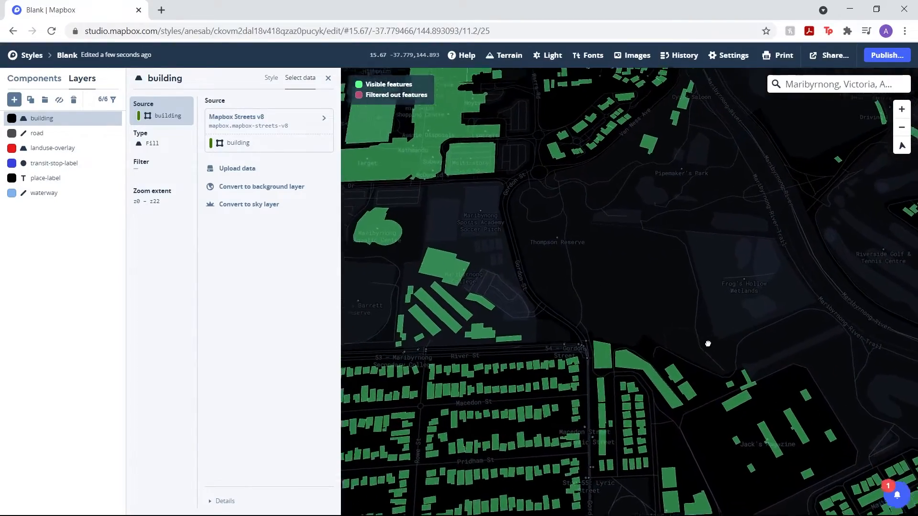
pyautogui.scroll(3, 669, 345)
pyautogui.moveTo(697, 336); pyautogui.dragTo(617, 237)
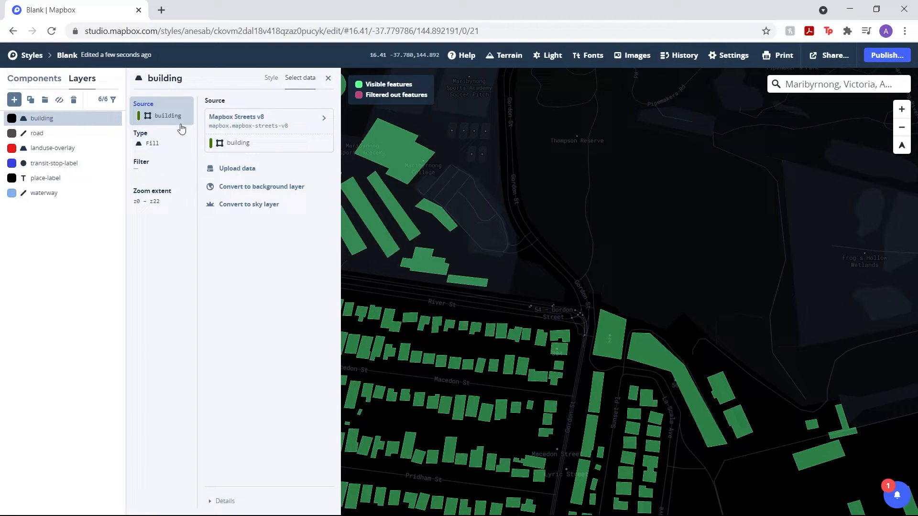
# Step: Change the building layer's type to Fill extrusion and style its height across the range of the height data field
pyautogui.click(146, 142)
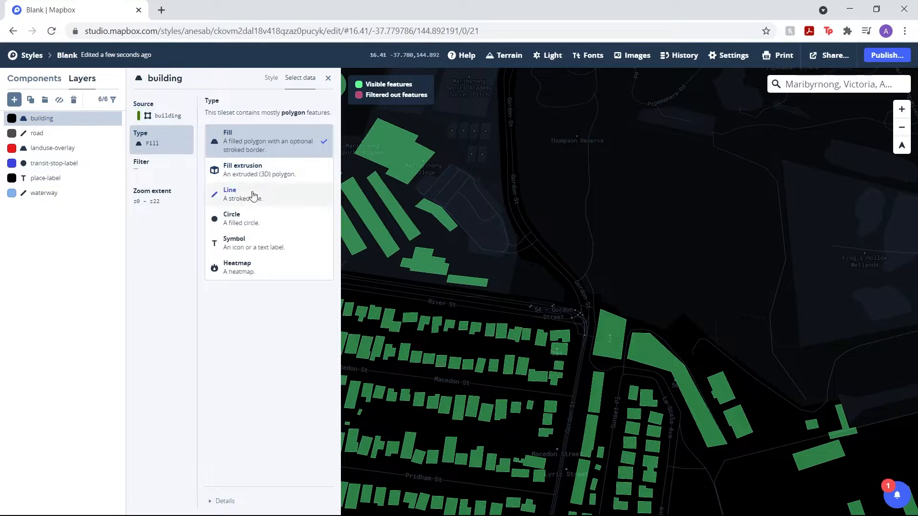
pyautogui.click(236, 174)
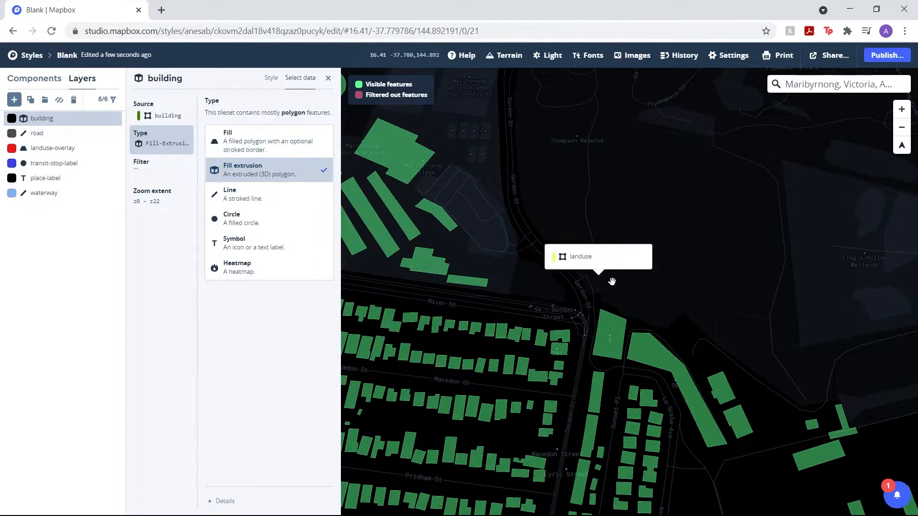
pyautogui.click(271, 79)
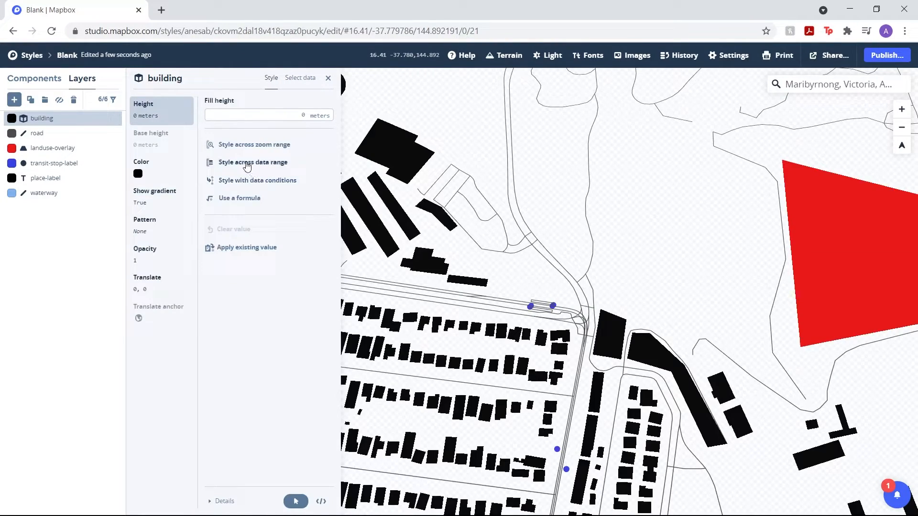
pyautogui.click(247, 163)
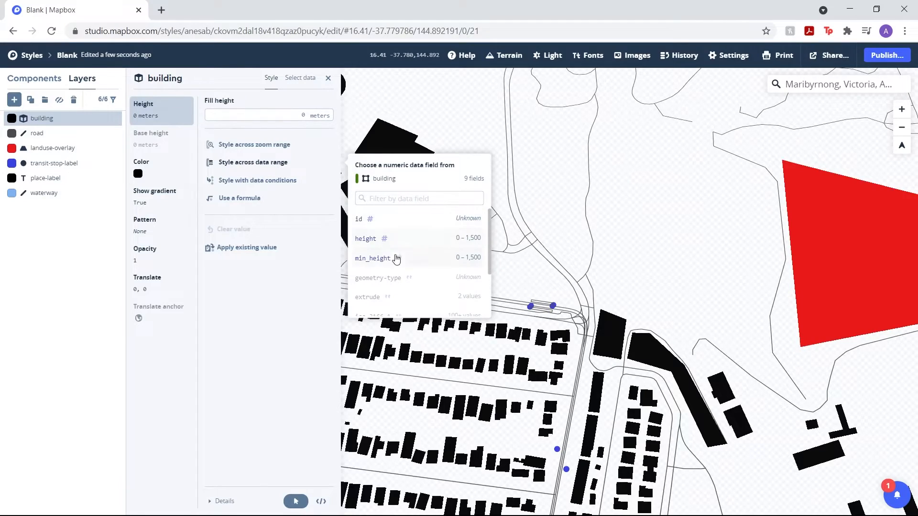
pyautogui.click(381, 238)
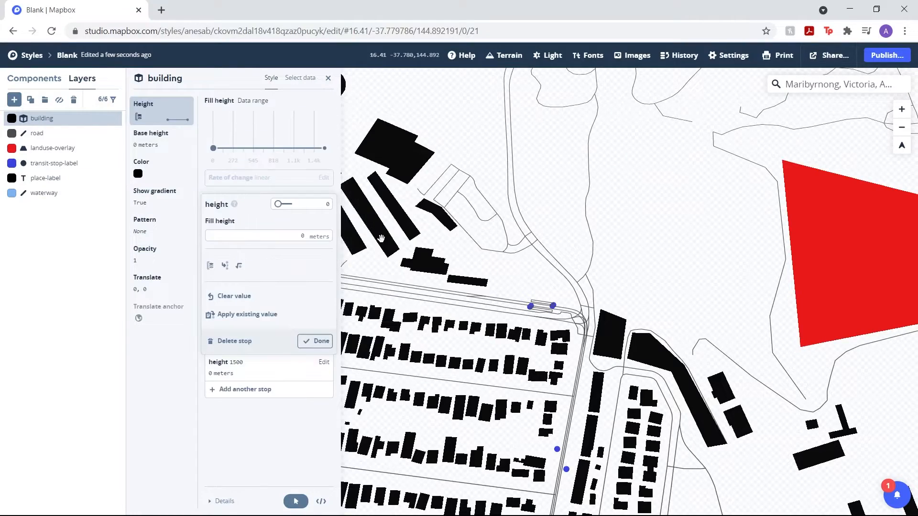
# Step: Set the fill height to 15000 meters for the building layer's height 1500 stop and tilt the map to view the extrusions
pyautogui.click(154, 145)
pyautogui.click(156, 116)
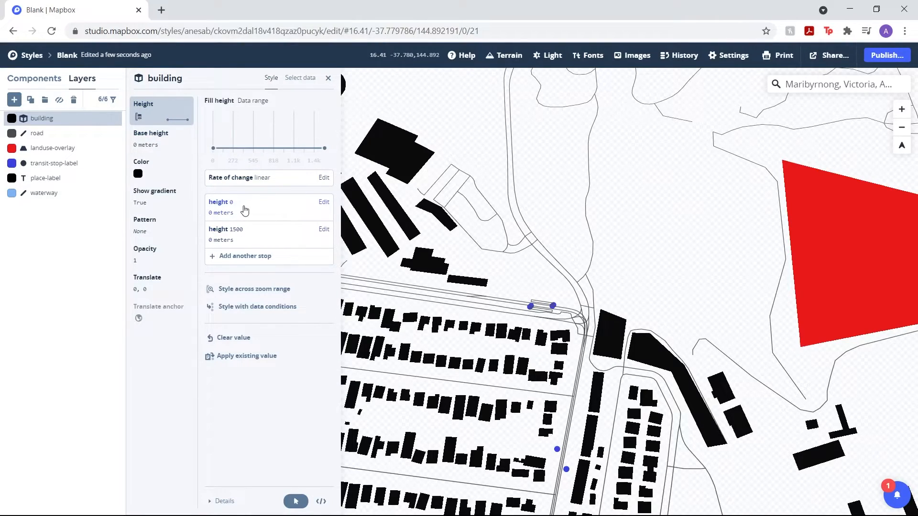
pyautogui.click(250, 240)
pyautogui.click(292, 262)
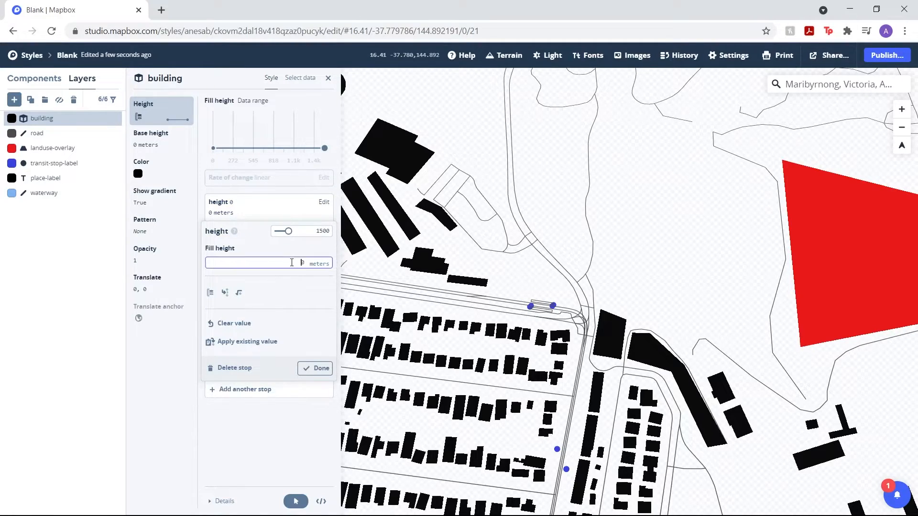
pyautogui.write('15000')
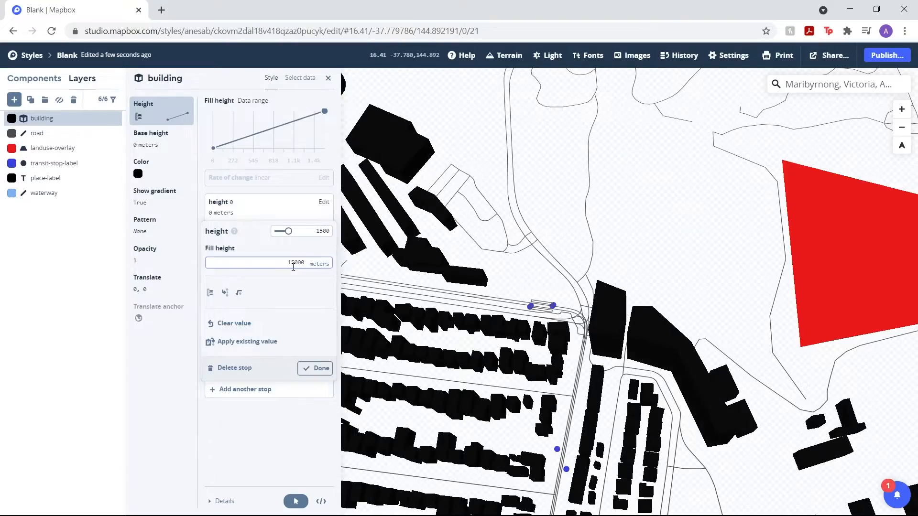
pyautogui.press('Return')
pyautogui.moveTo(627, 412); pyautogui.dragTo(669, 305)
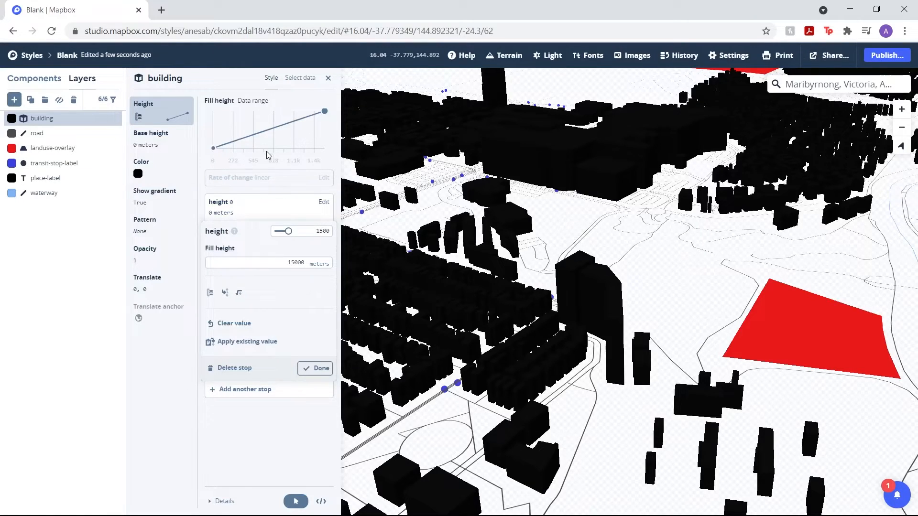
# Step: Set the building layer's fill color to a light green, hex bbedc5
pyautogui.click(142, 174)
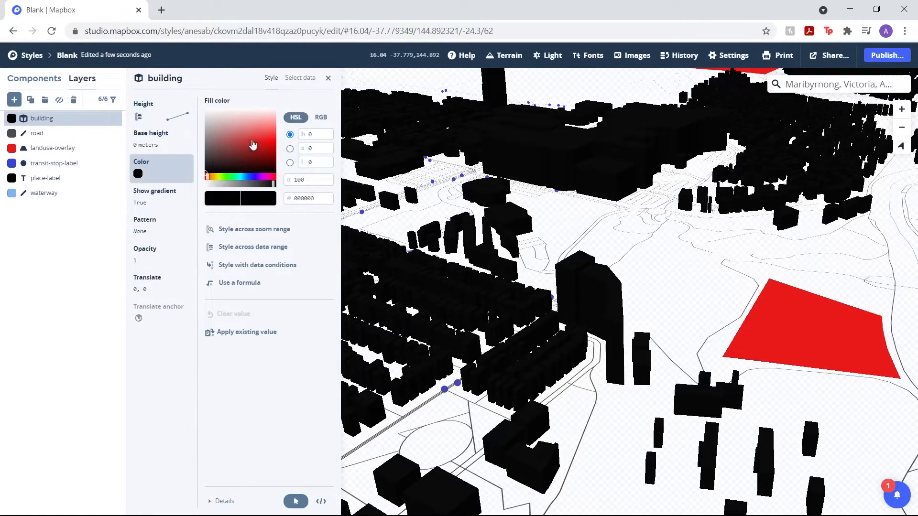
pyautogui.moveTo(243, 179); pyautogui.dragTo(225, 178)
pyautogui.moveTo(250, 145); pyautogui.dragTo(246, 119)
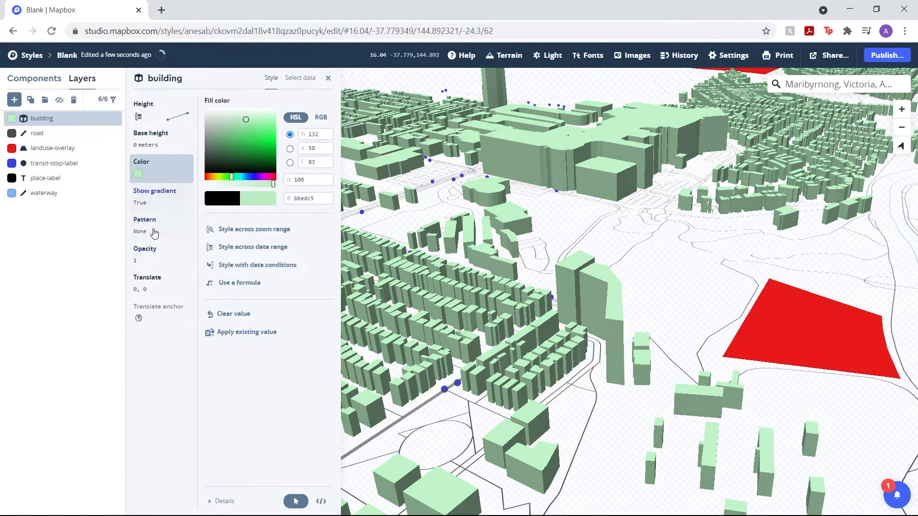
# Step: Set the building layer's fill opacity to 0.5
pyautogui.click(160, 262)
pyautogui.click(313, 115)
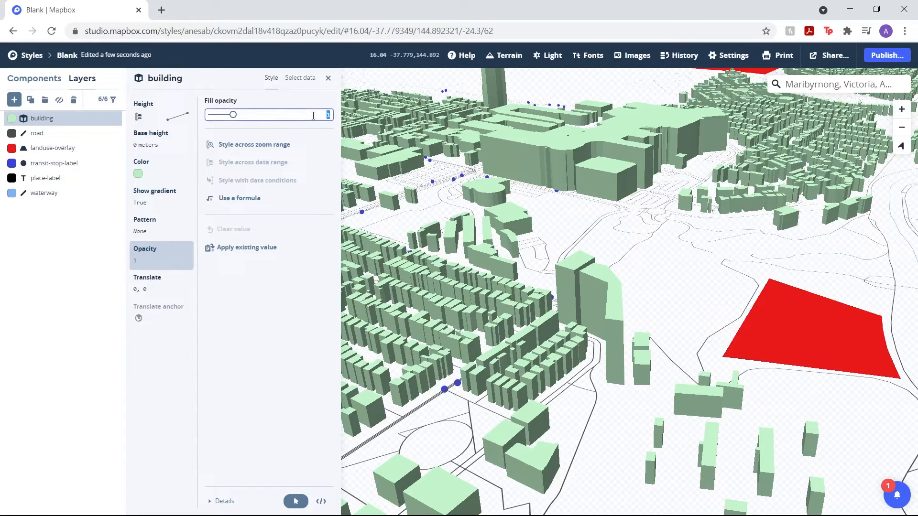
pyautogui.write('0.5')
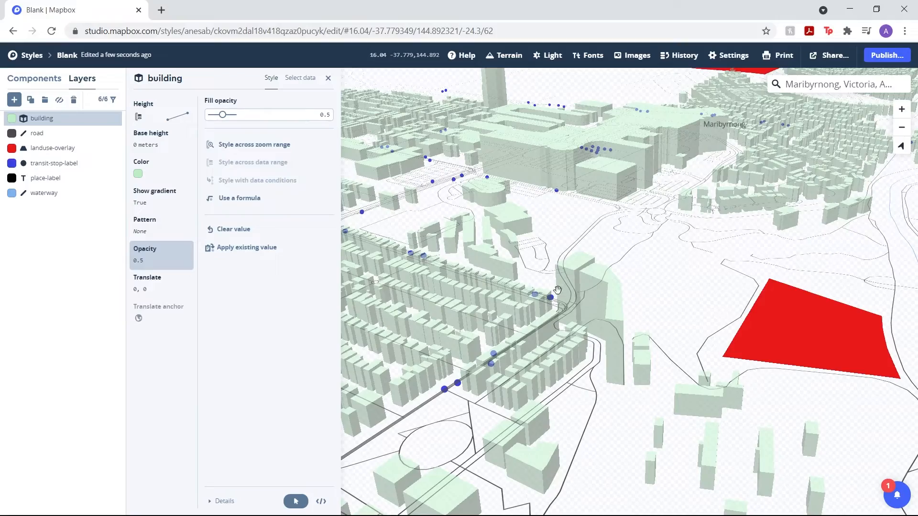
pyautogui.moveTo(695, 319); pyautogui.dragTo(719, 330)
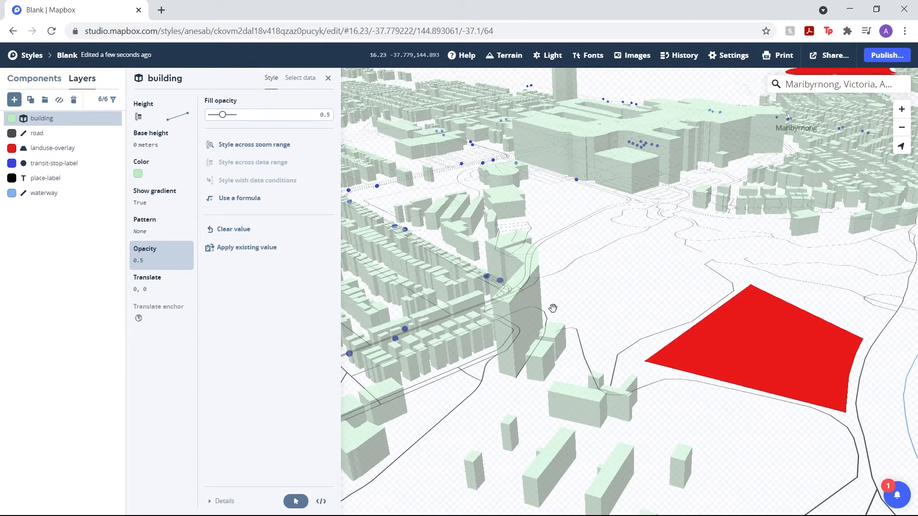
pyautogui.moveTo(655, 376); pyautogui.dragTo(635, 336)
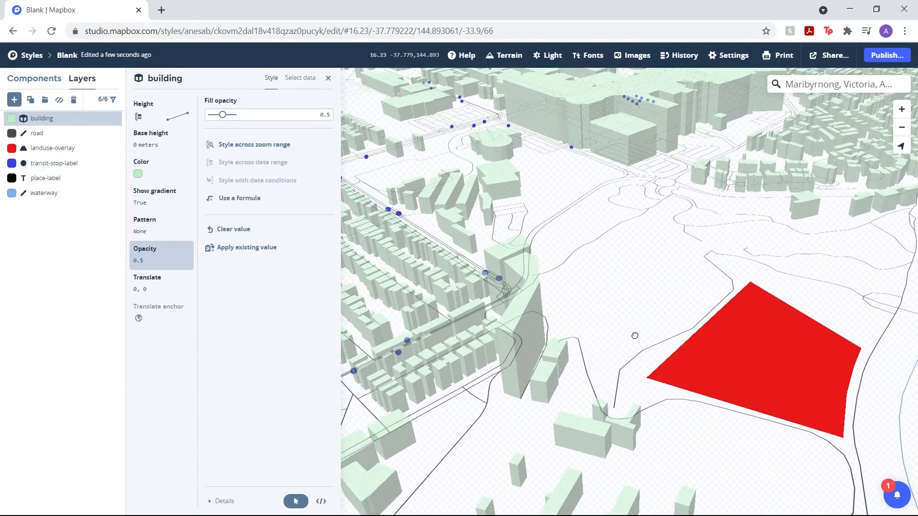